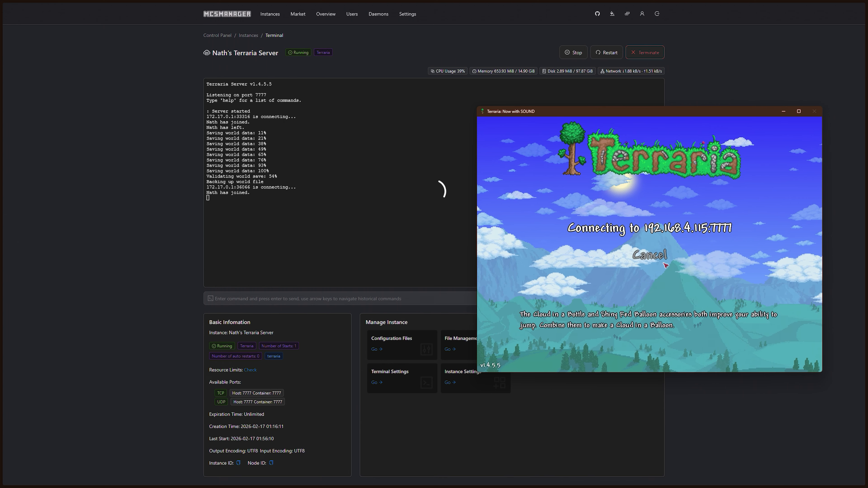
Reveal the hidden tray icons and view the Twingate tray app's account menu
click(801, 480)
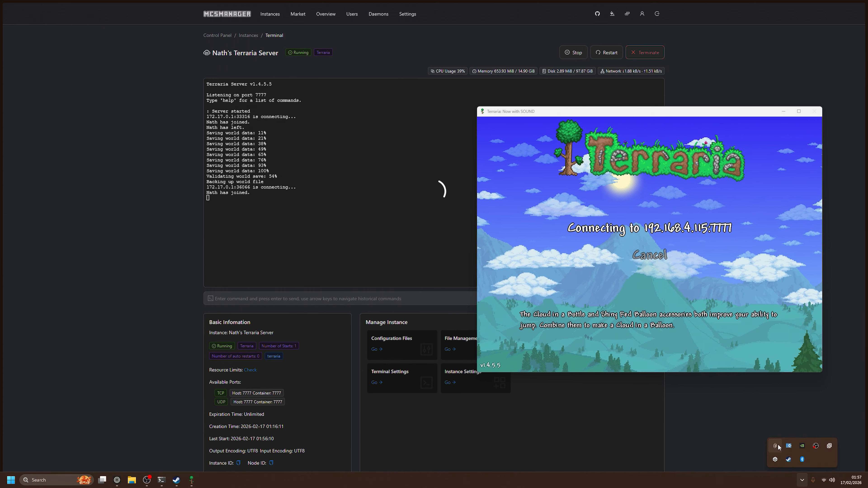
right_click(776, 446)
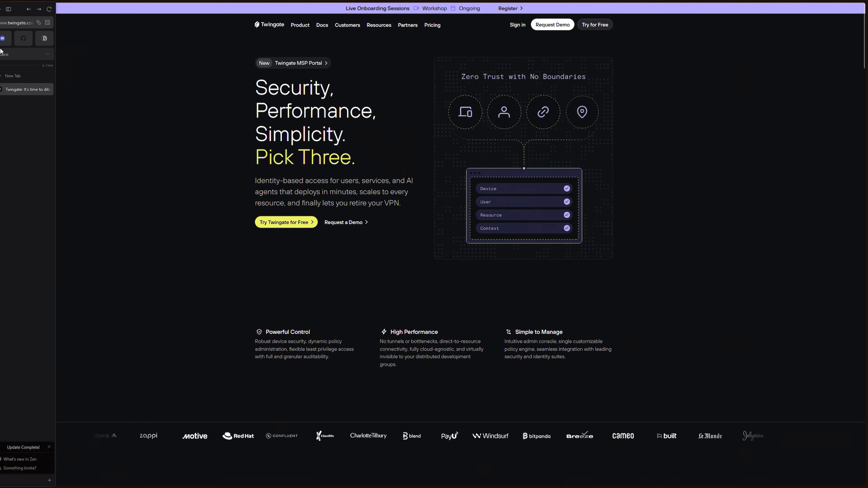
Start creating a new Twingate network from the sign-in page, choosing home as the intended use
click(517, 24)
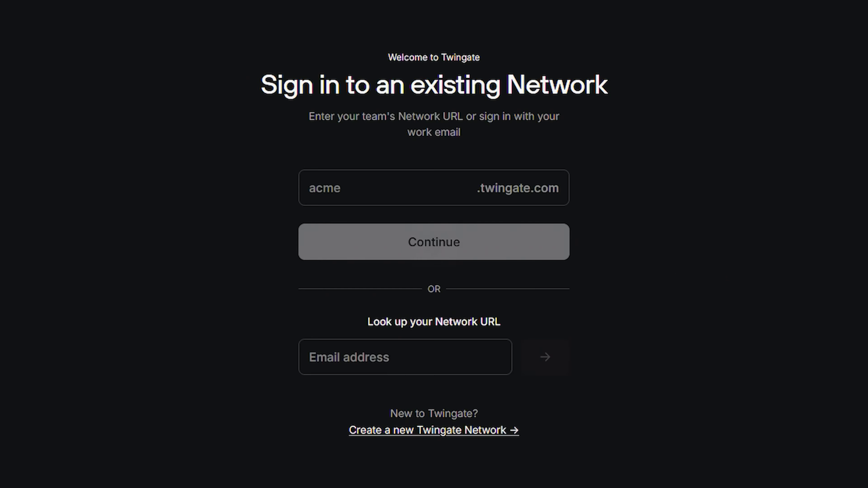
click(462, 432)
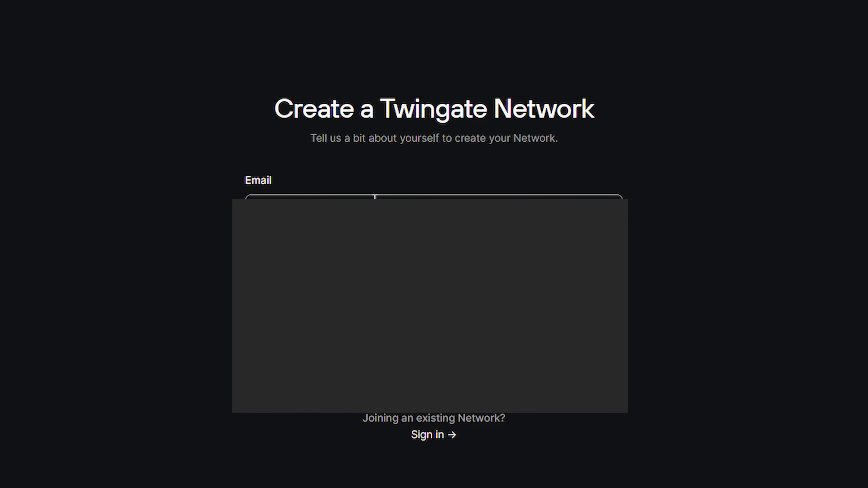
click(369, 308)
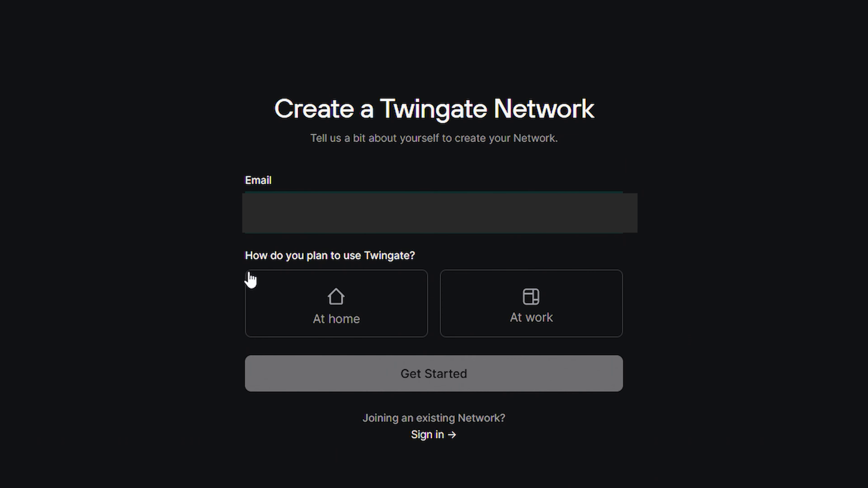
drag(238, 247, 433, 268)
click(435, 261)
click(408, 332)
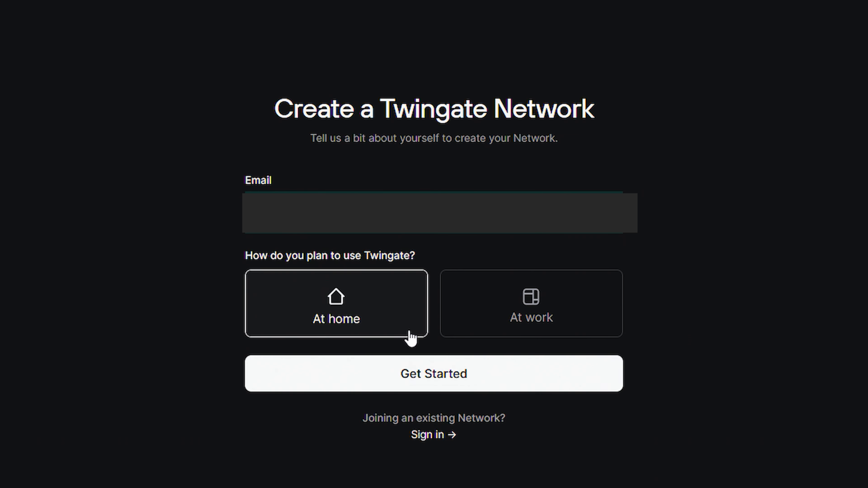
click(464, 381)
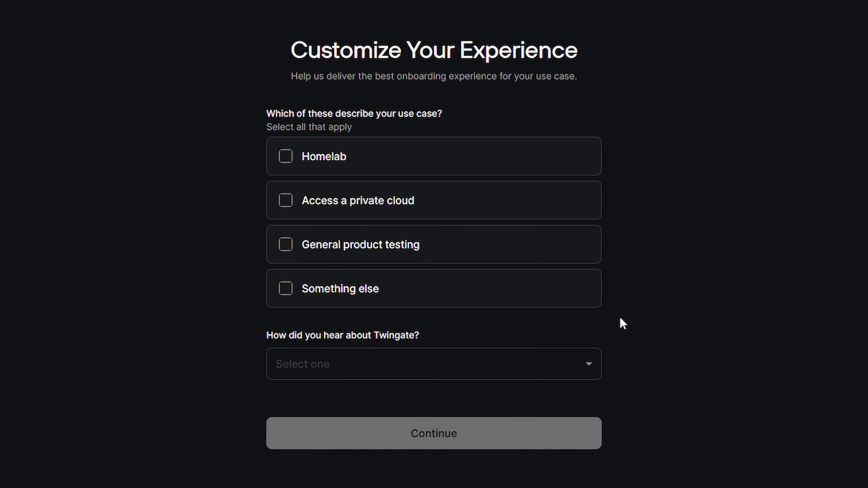
Select Homelab and private cloud as use cases and YouTube as the referral source
click(283, 163)
click(286, 199)
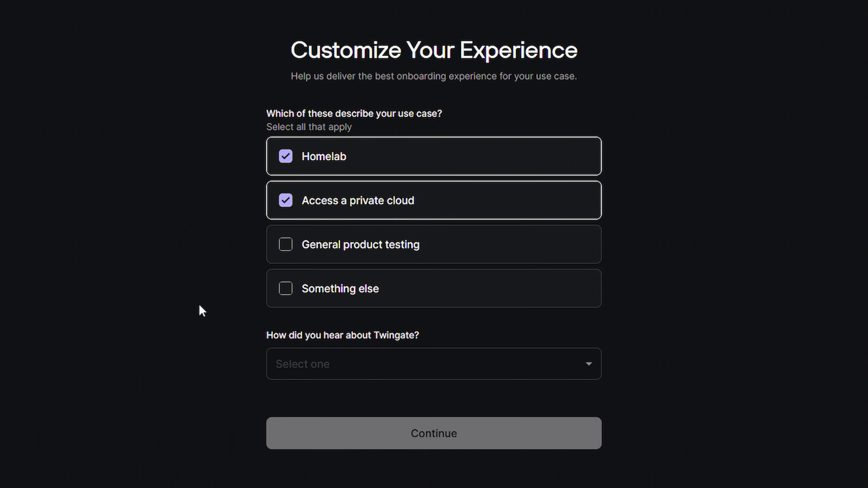
click(404, 338)
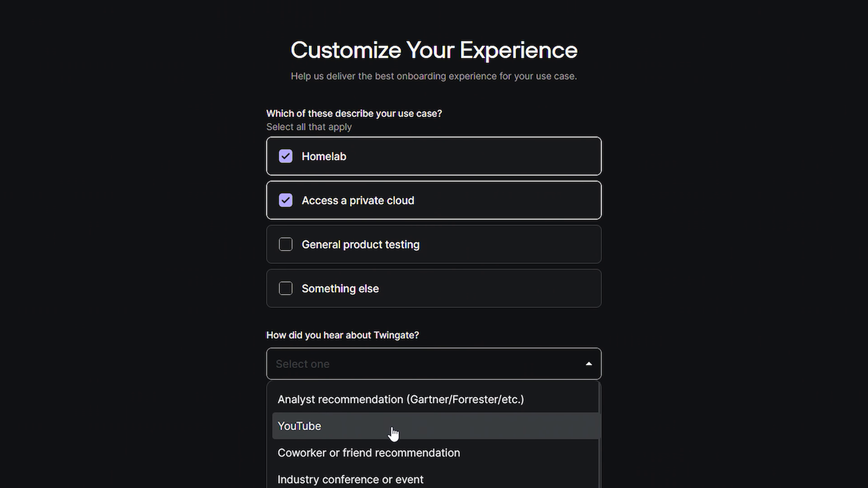
click(427, 426)
On the finalize page, rename the network to 'Naths Server'
click(433, 438)
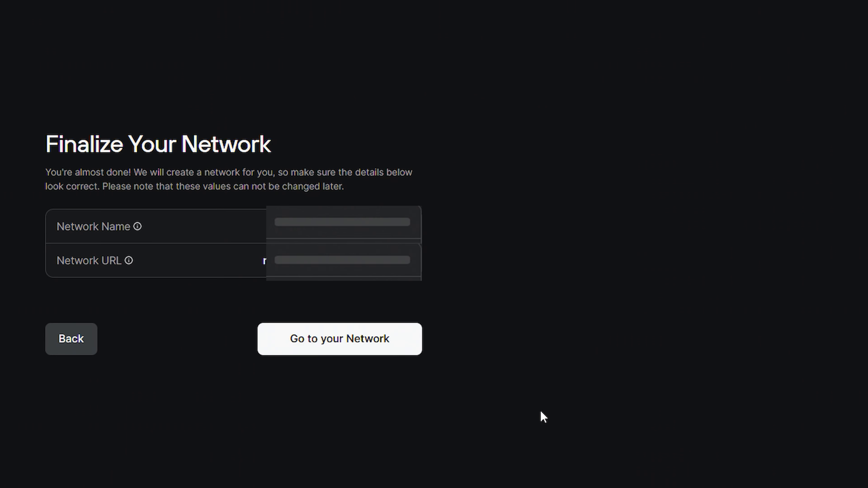
key(BackSpace)
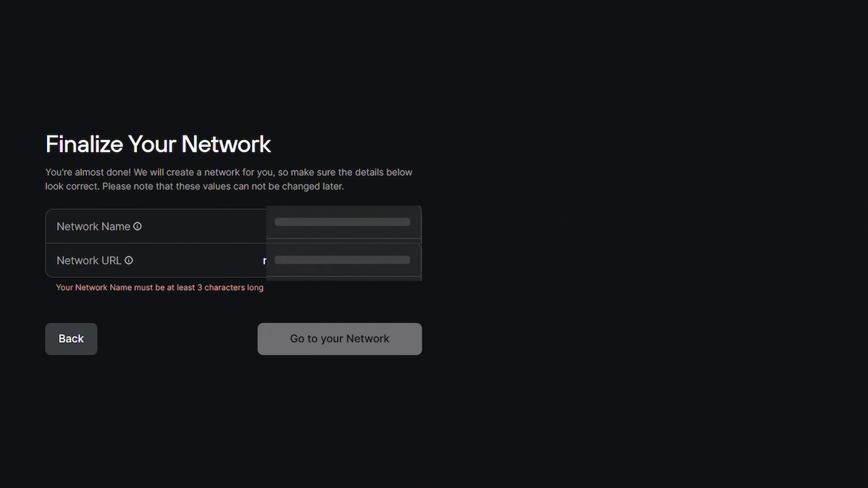
text(Nath)
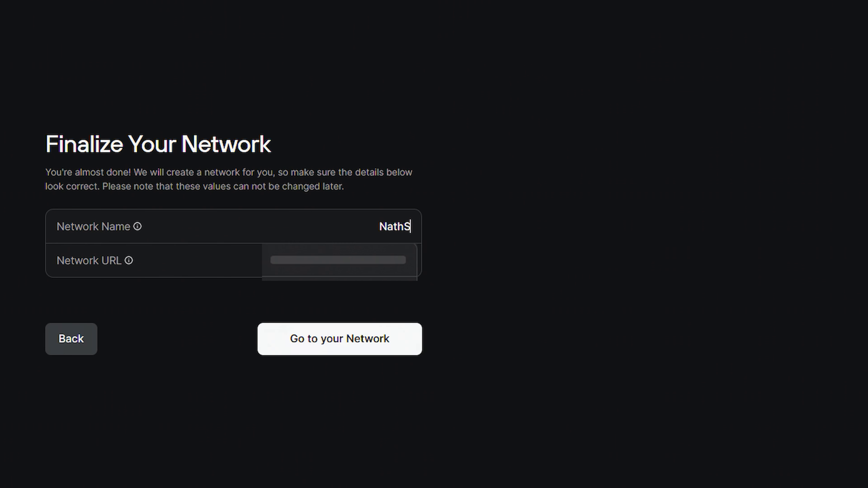
text(sServerYT)
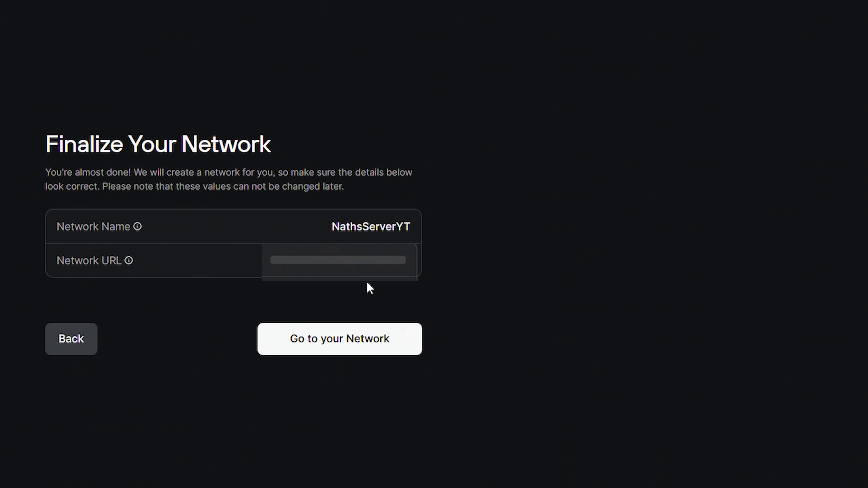
key(BackSpace)
key(BackSpace)
key(Left)
key(Left)
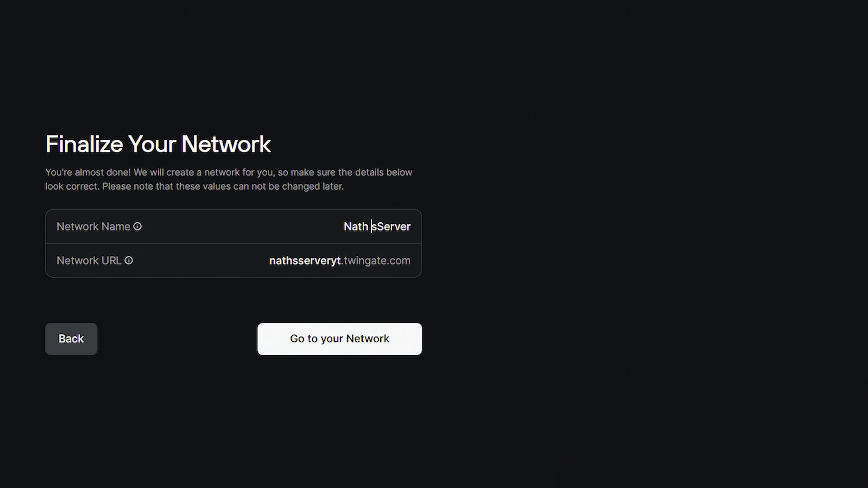
key(BackSpace)
text(')
key(BackSpace)
key(Right)
Check the nathsserveryt.twingate.com network URL and confirm the network details
drag(262, 262, 339, 261)
double_click(339, 260)
click(337, 260)
drag(262, 263, 335, 263)
click(458, 265)
click(361, 343)
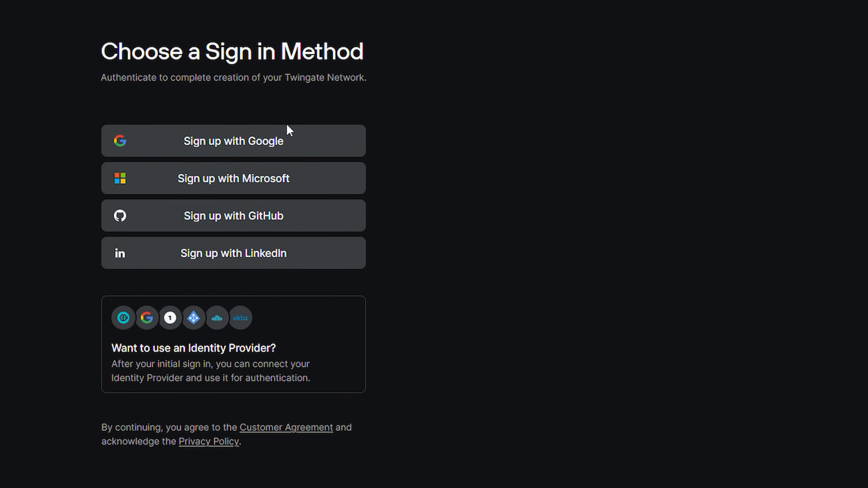
Sign up with Google, allow account sharing, and begin setup from the welcome dialog
click(285, 143)
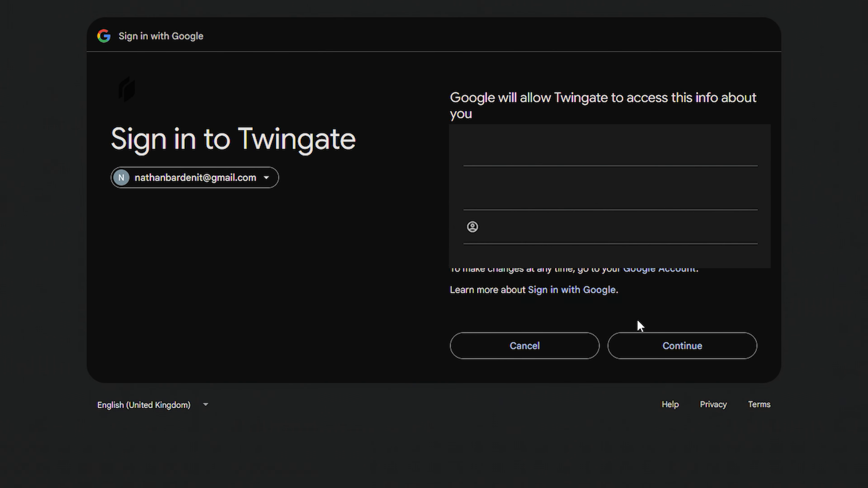
click(669, 346)
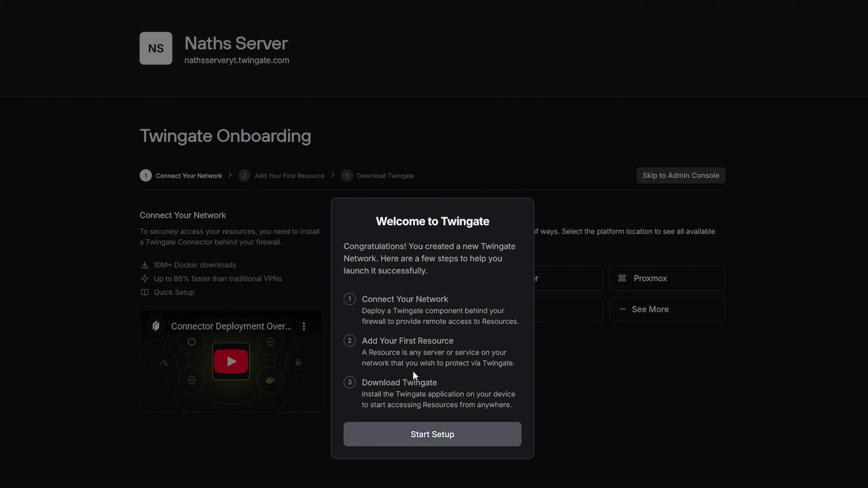
drag(350, 245, 403, 253)
drag(475, 273, 389, 259)
click(384, 257)
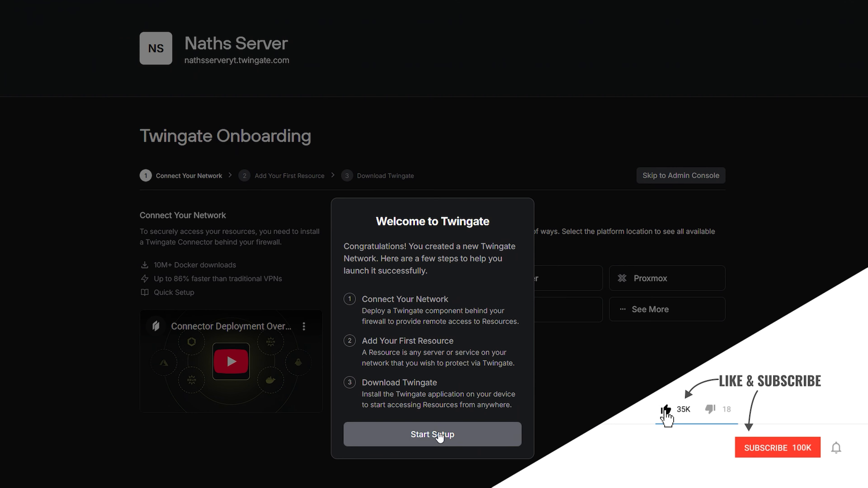
click(412, 436)
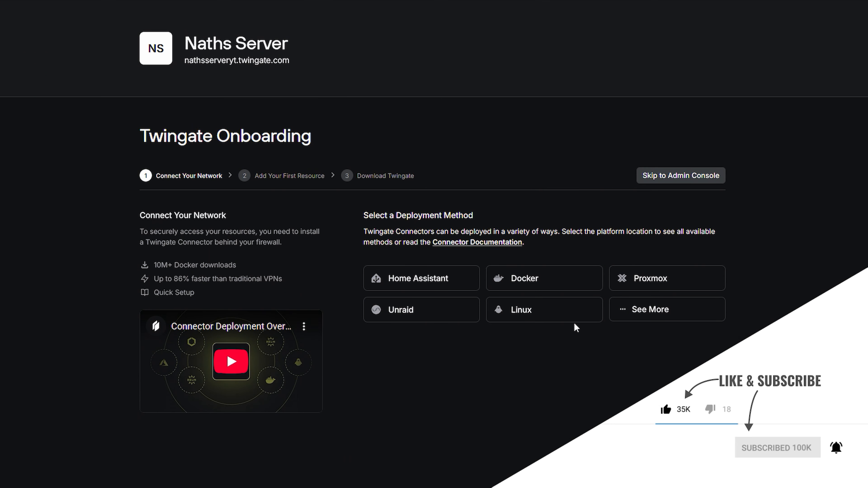
Compare the Docker, Linux and Proxmox connector deployment options, then reveal more options
click(559, 282)
scroll(559, 280, down, 7)
scroll(559, 279, up, 5)
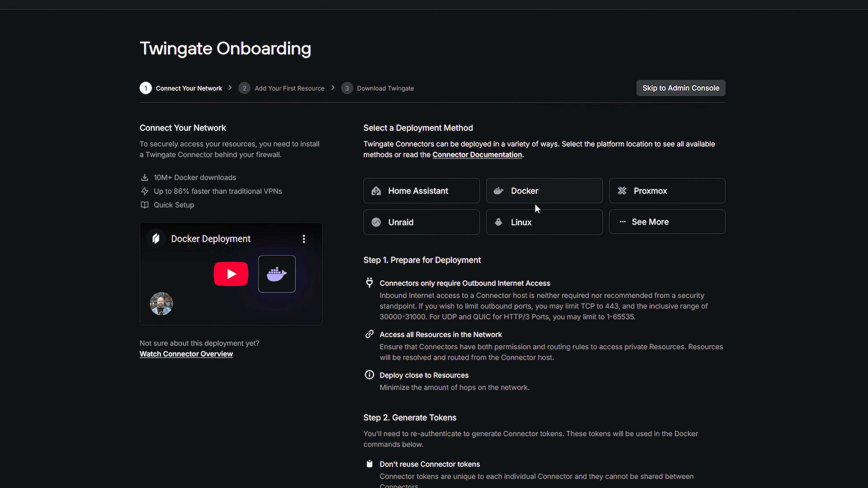
click(538, 222)
click(645, 197)
scroll(645, 200, down, 5)
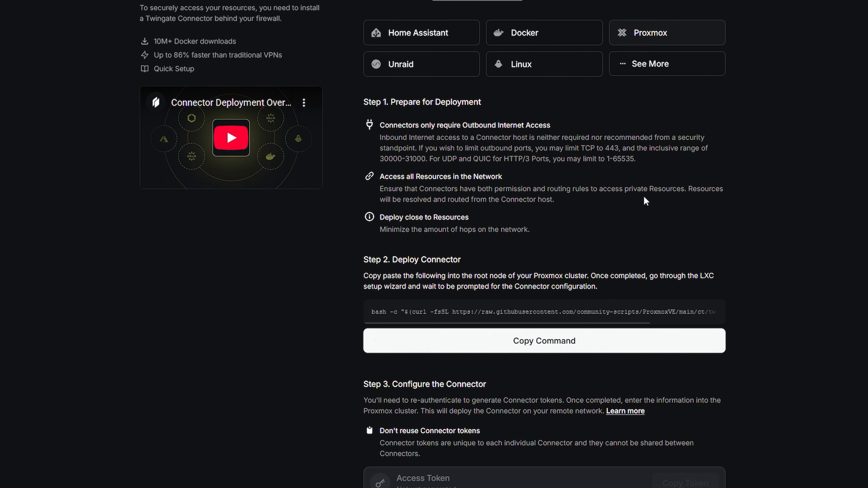
scroll(644, 203, up, 5)
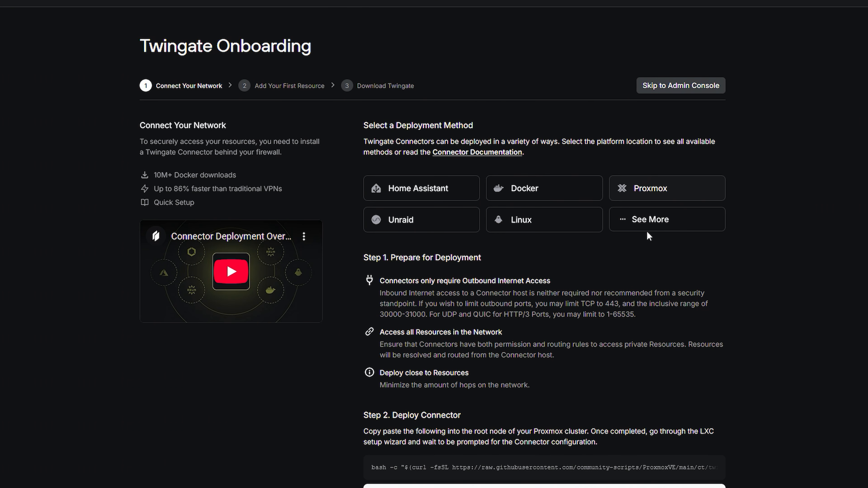
click(649, 225)
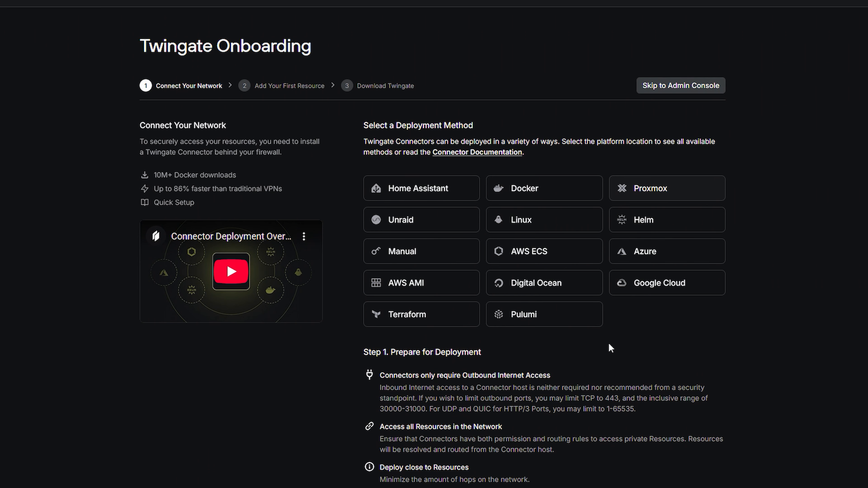
Choose Docker deployment and generate the connector tokens after re-authenticating with Google
click(555, 200)
scroll(599, 212, down, 8)
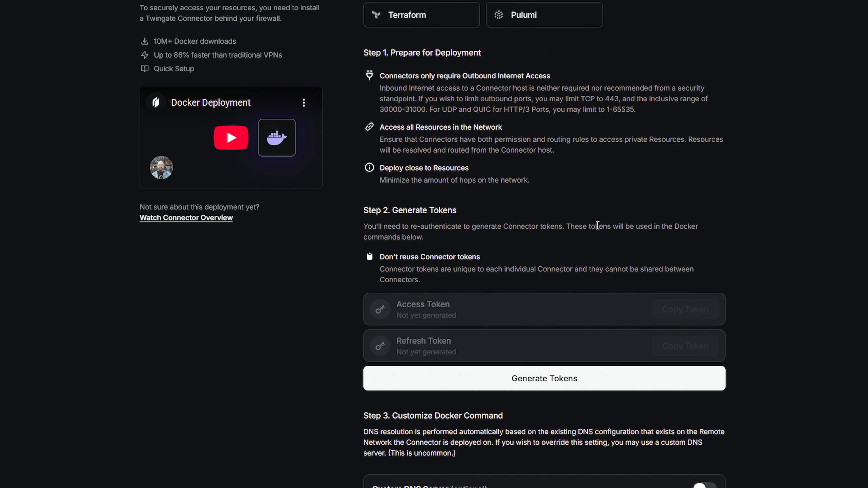
scroll(597, 224, down, 2)
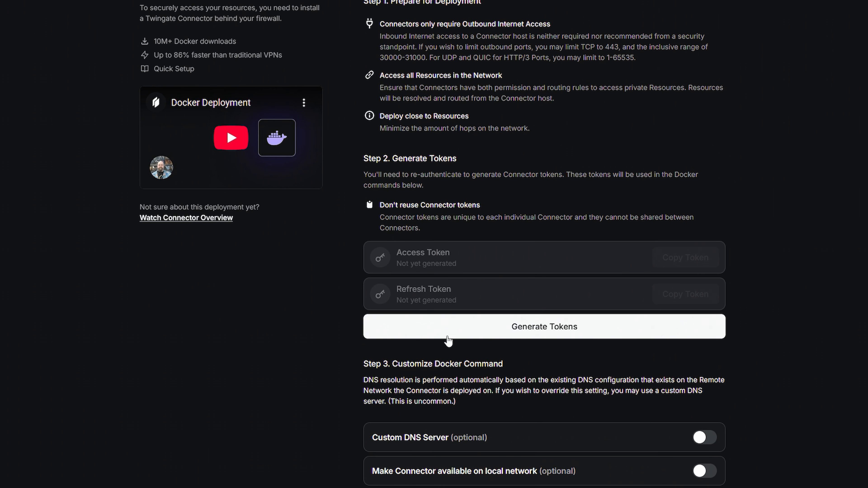
click(514, 325)
click(451, 374)
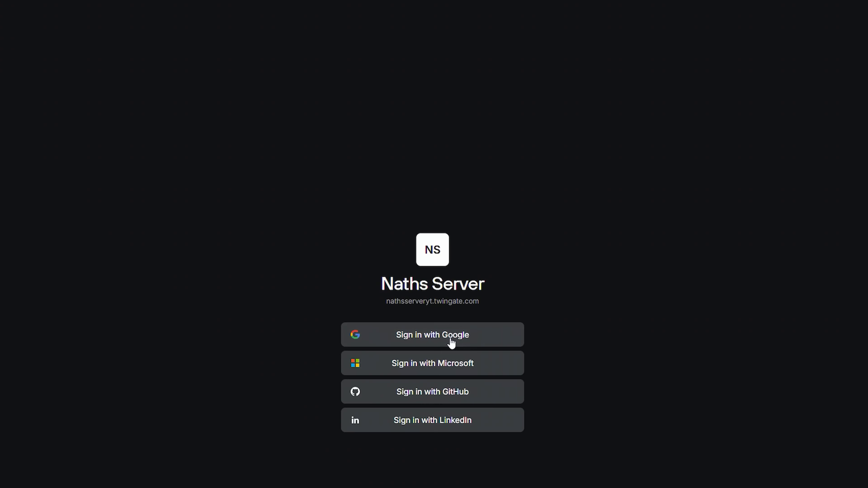
click(450, 342)
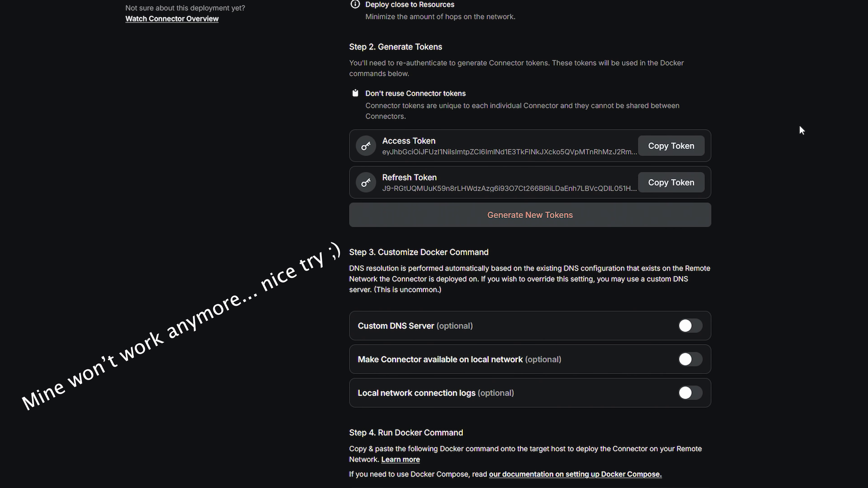
Inspect the generated tokens and the full docker run command in Step 4
scroll(802, 126, down, 2)
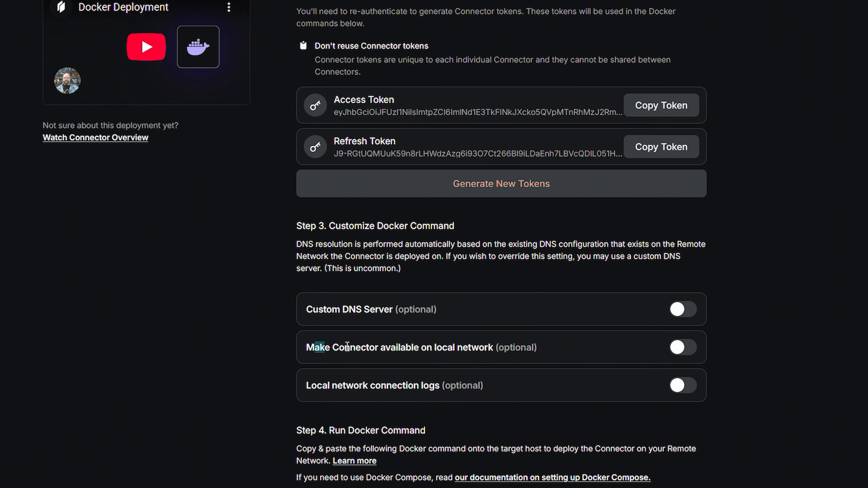
drag(348, 346, 536, 345)
click(537, 345)
scroll(754, 304, down, 3)
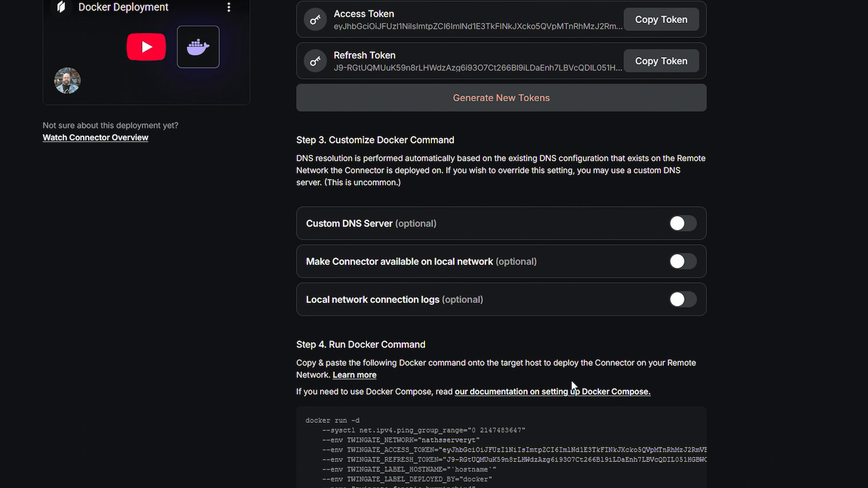
drag(304, 419, 432, 487)
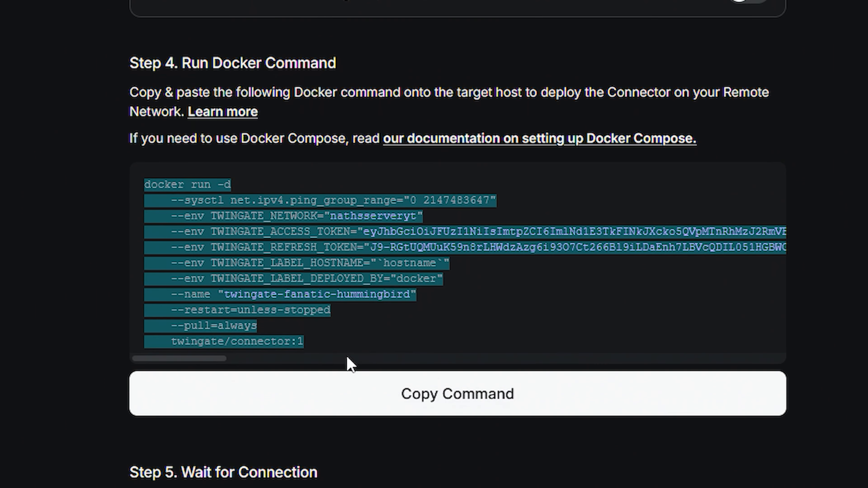
click(347, 358)
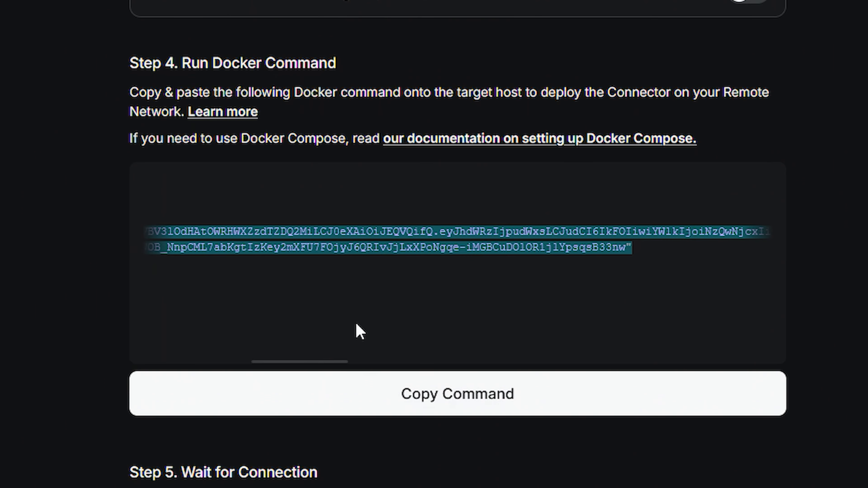
drag(323, 359, 75, 361)
click(422, 301)
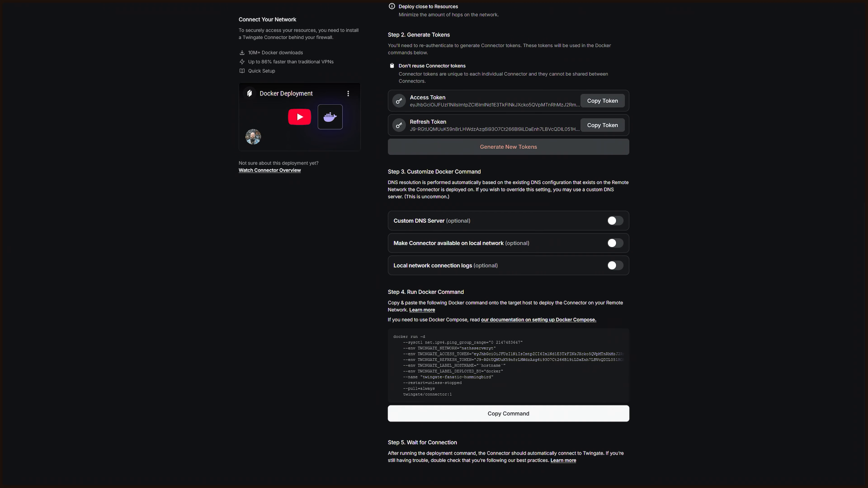
drag(865, 112, 257, 72)
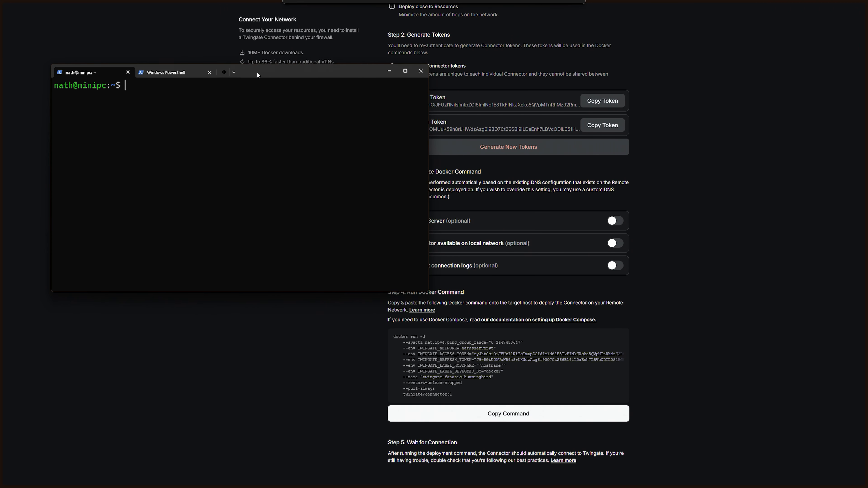
Run the copied connector docker command with sudo in the SSH terminal, entering the sudo password
click(503, 412)
key(alt+Tab)
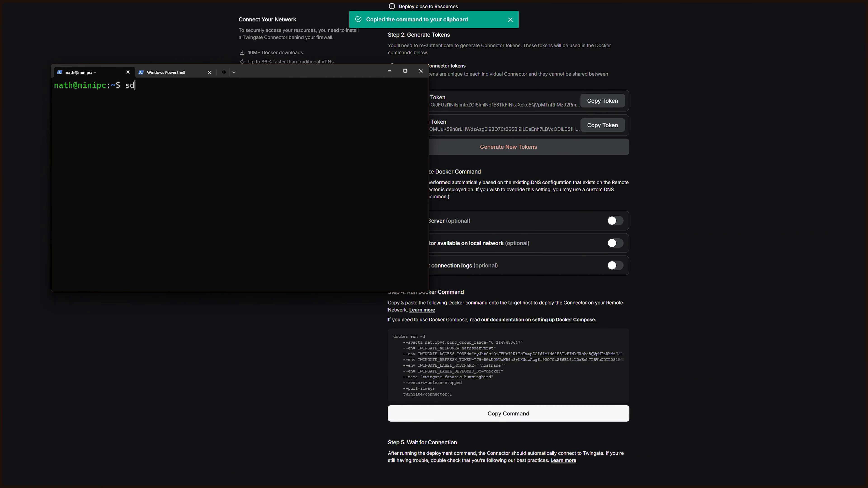
text(sudo)
key(ctrl+v)
key(Return)
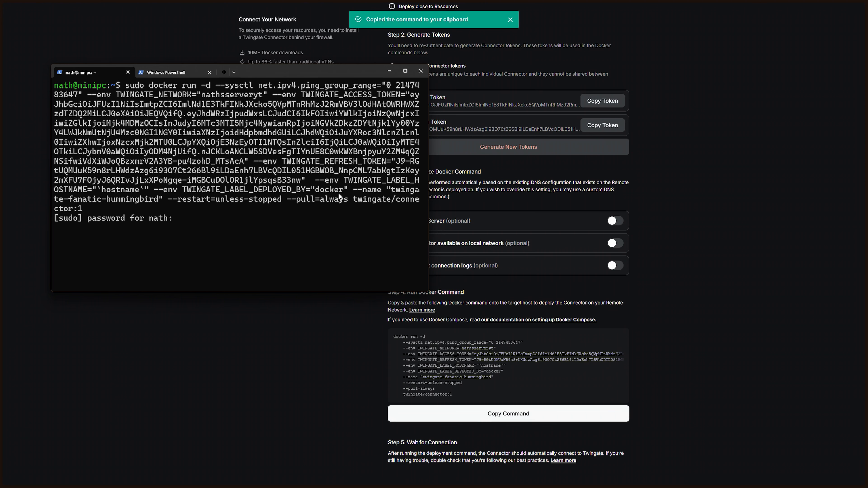
key(Return)
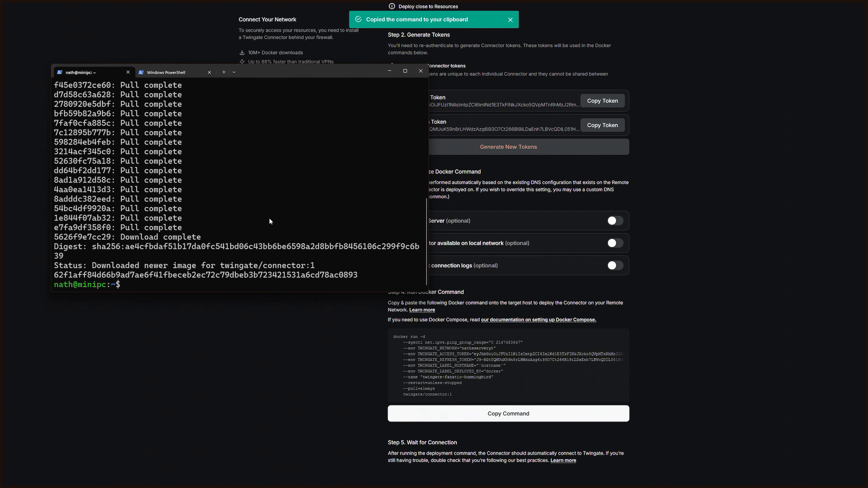
click(232, 352)
scroll(365, 296, up, 4)
scroll(367, 294, down, 4)
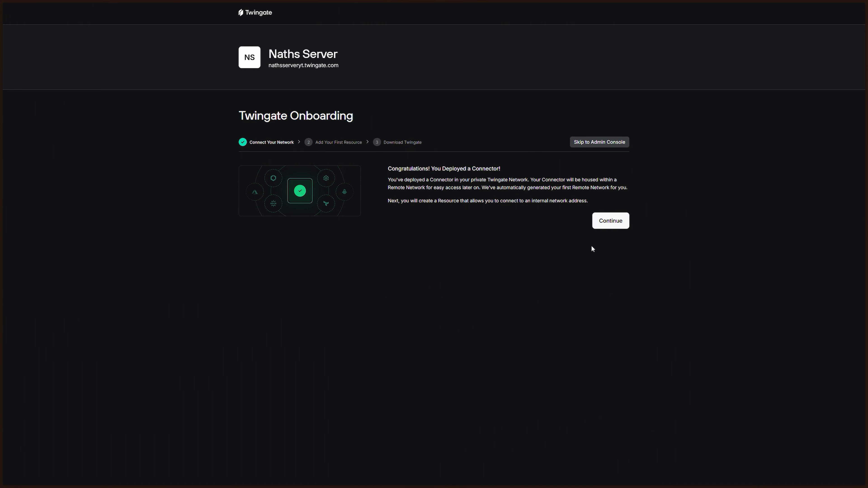
Create a single-machine resource at IP address 192.168.4.115
click(610, 221)
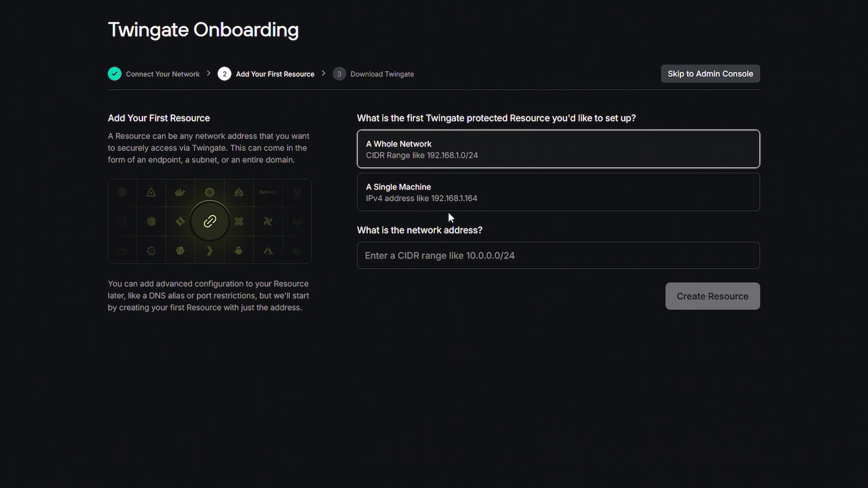
click(428, 205)
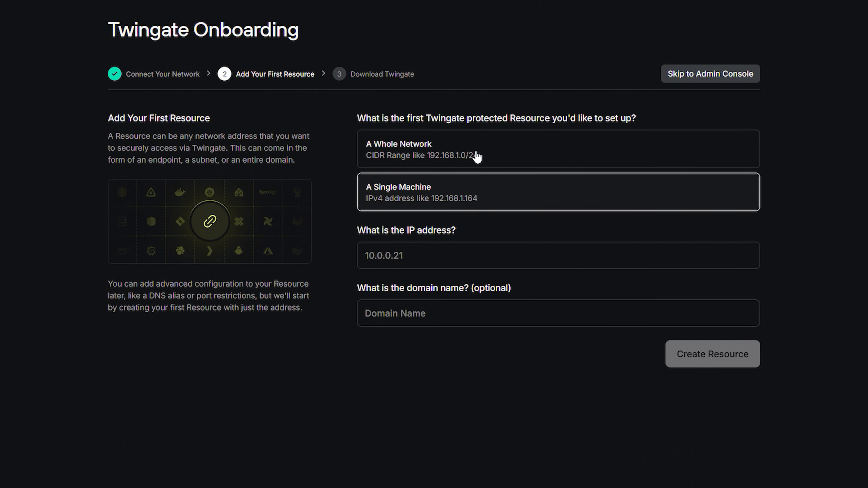
click(459, 260)
text(192.)
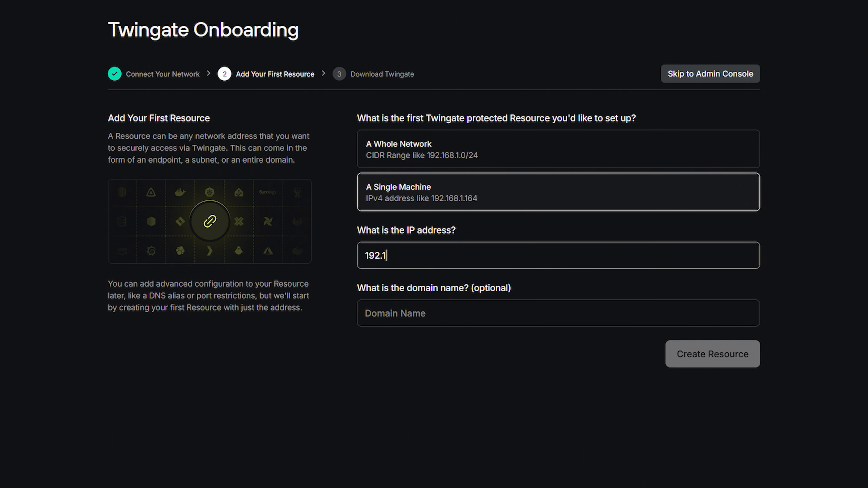
text(15)
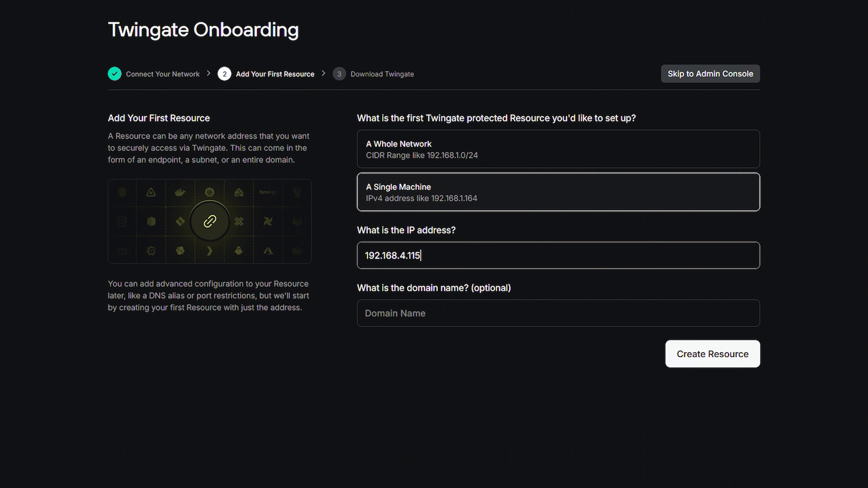
click(568, 325)
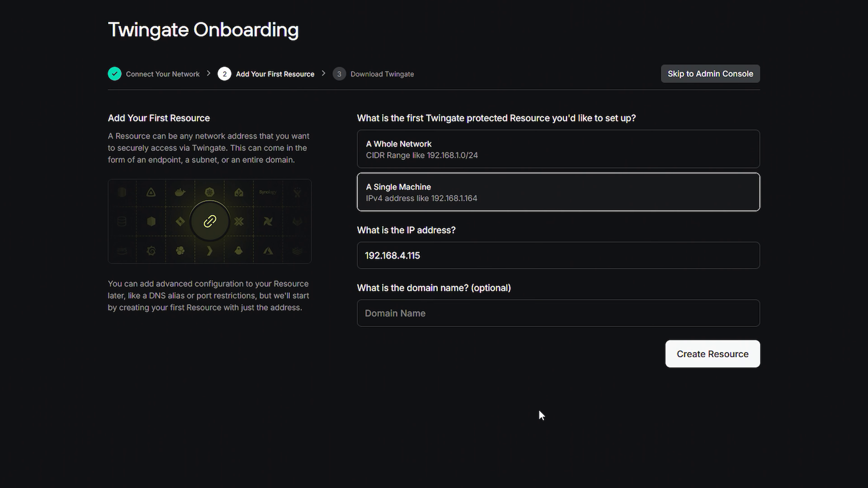
click(442, 252)
drag(442, 252, 368, 256)
click(424, 254)
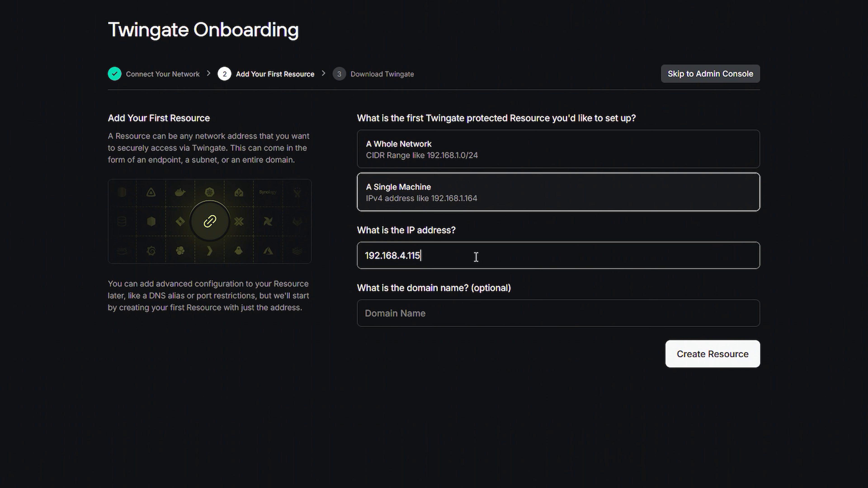
click(740, 359)
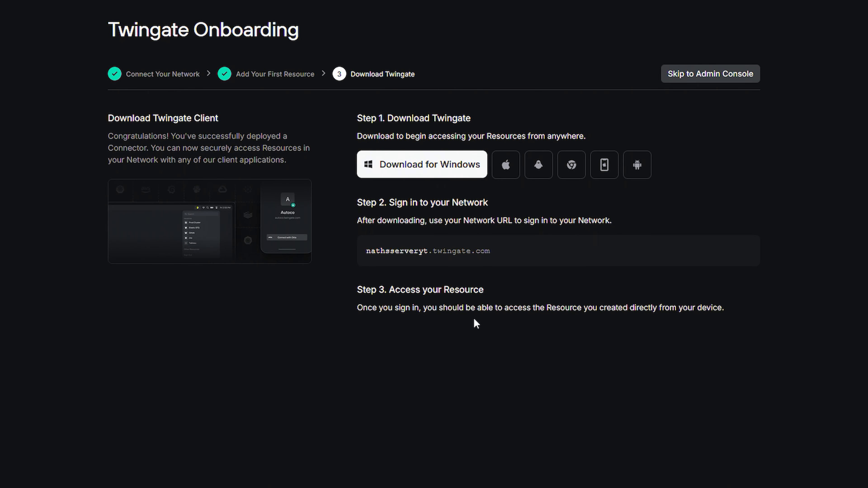
Open the MCSManager panel at 192.168.4.1 in a new browser tab
key(ctrl+t)
text(192.168.)
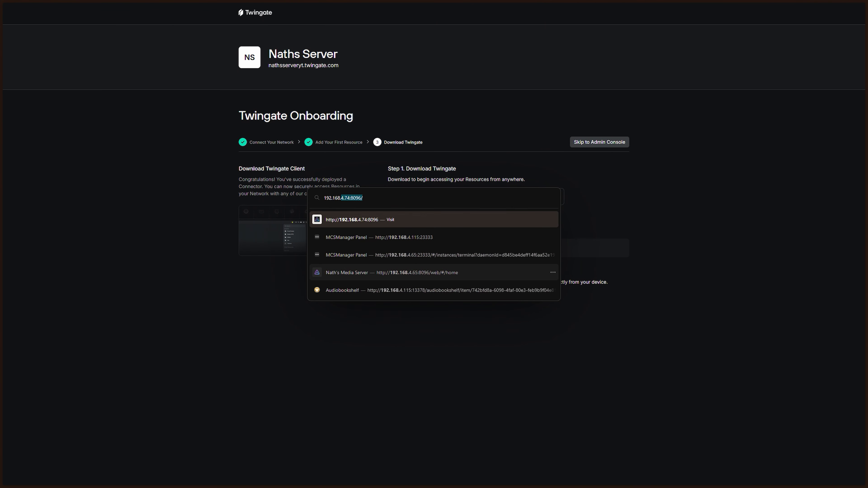
text(4.115)
key(Return)
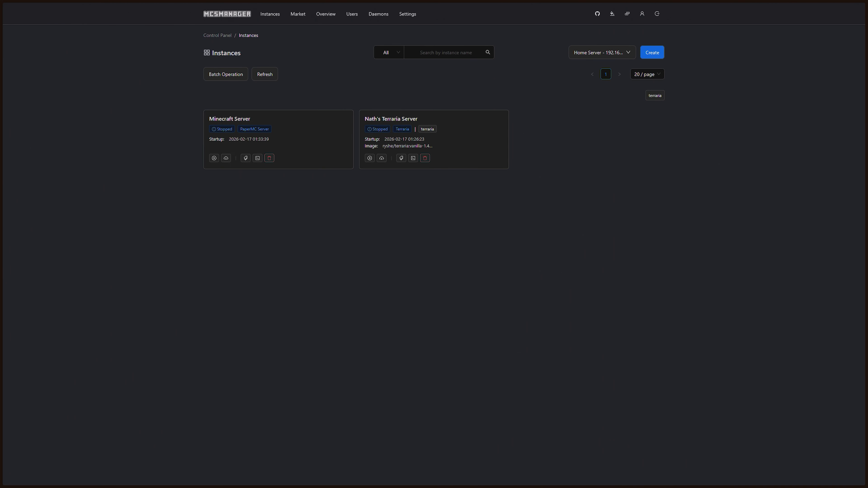
Run netsh wlan show interfaces in PowerShell to confirm the SSID is Remote Network
key(alt+Tab)
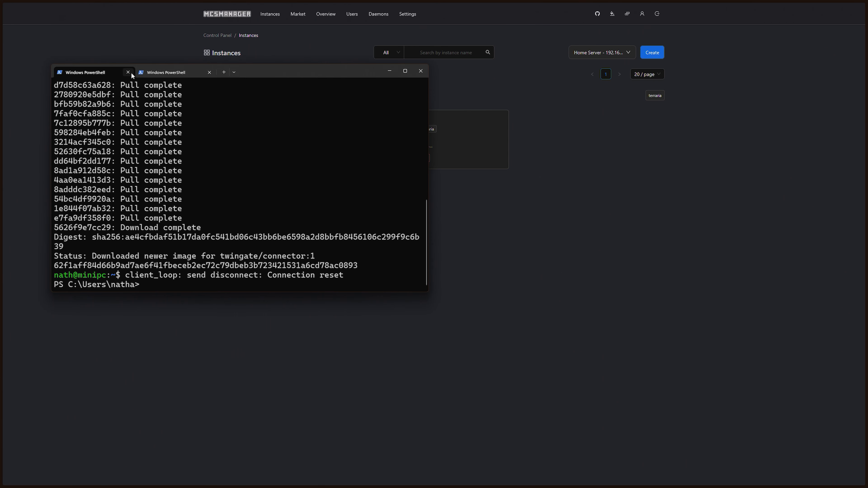
click(166, 72)
text(netsh wlan show interfaces)
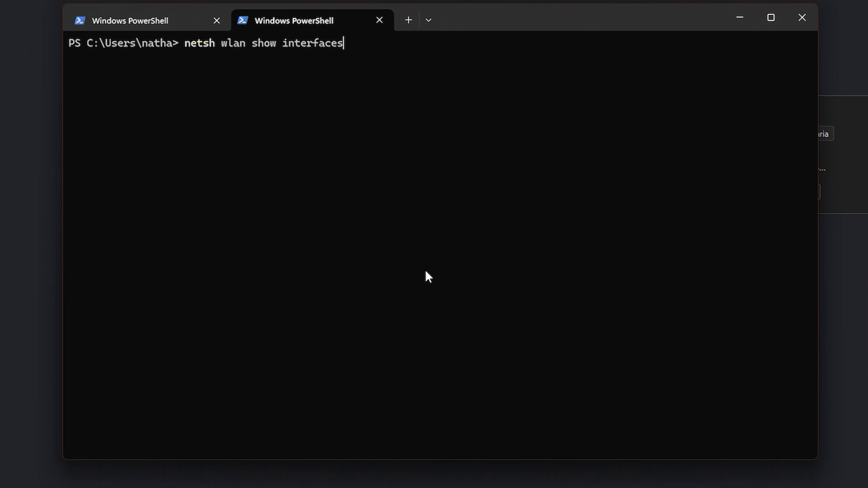
key(Return)
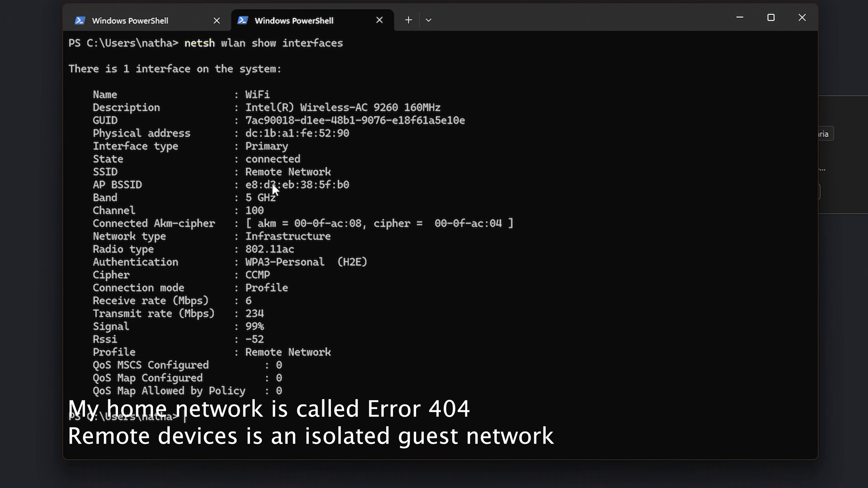
drag(246, 171, 330, 169)
click(341, 171)
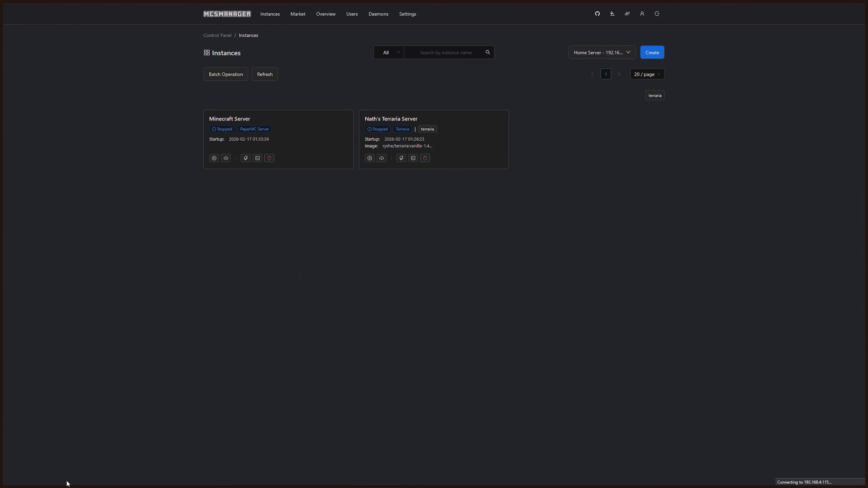
key(ctrl+t)
Load Jellyfin at 192.168.4.115:8096, then check the browser's recent downloads
text(192.168.)
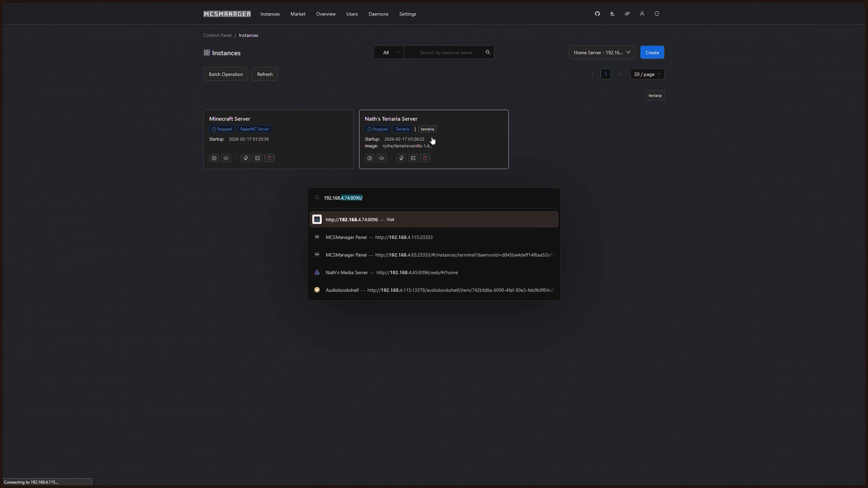
text(4.115:8096)
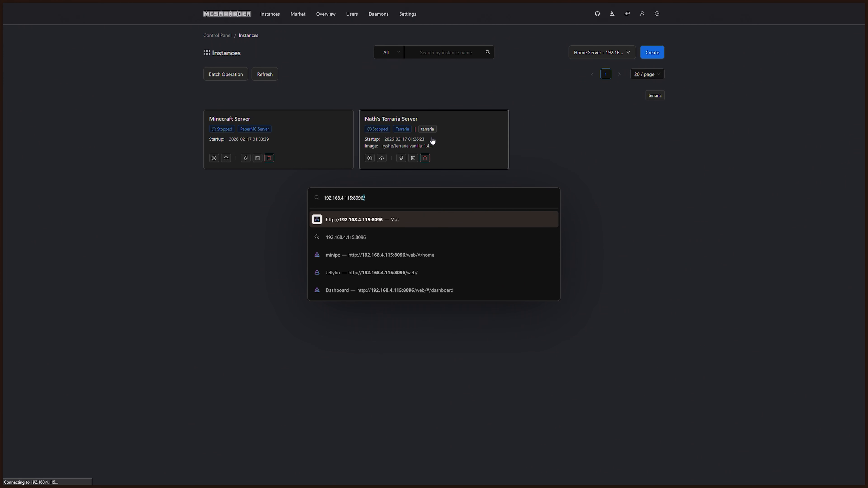
key(Return)
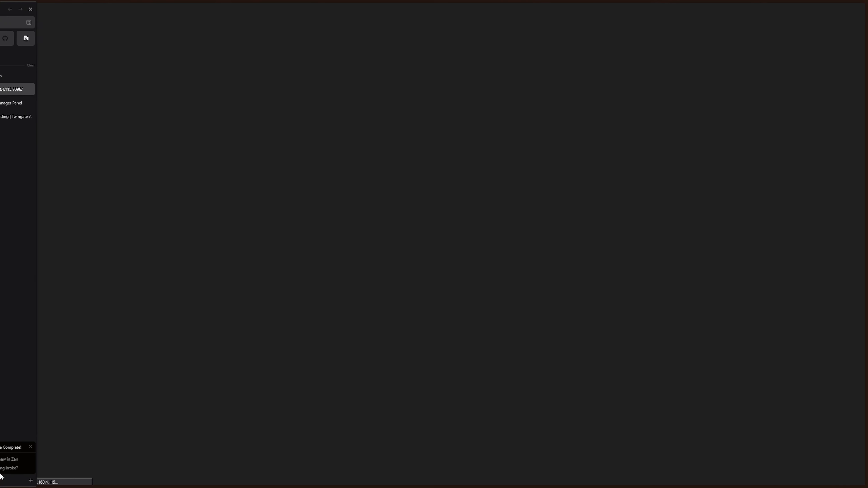
click(7, 480)
Install Twingate 2025.338.1789 from TwingateWindowsInstaller.exe and decline the restart
click(62, 455)
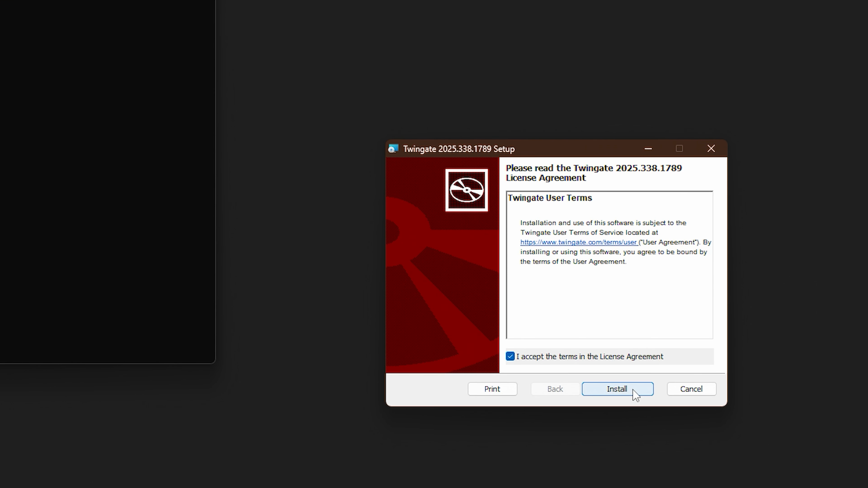
click(631, 307)
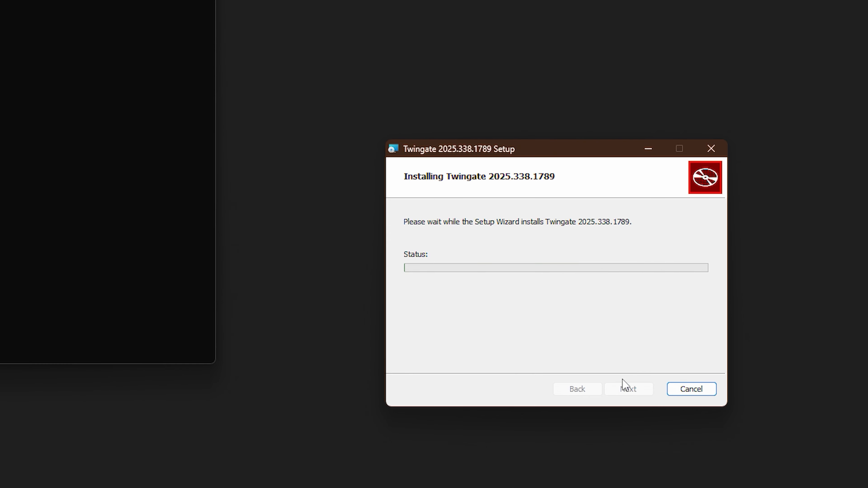
drag(392, 147, 384, 122)
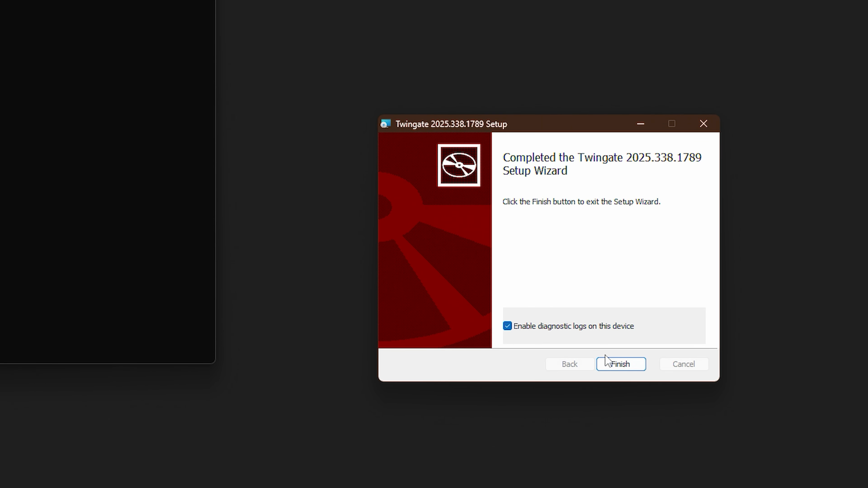
click(616, 362)
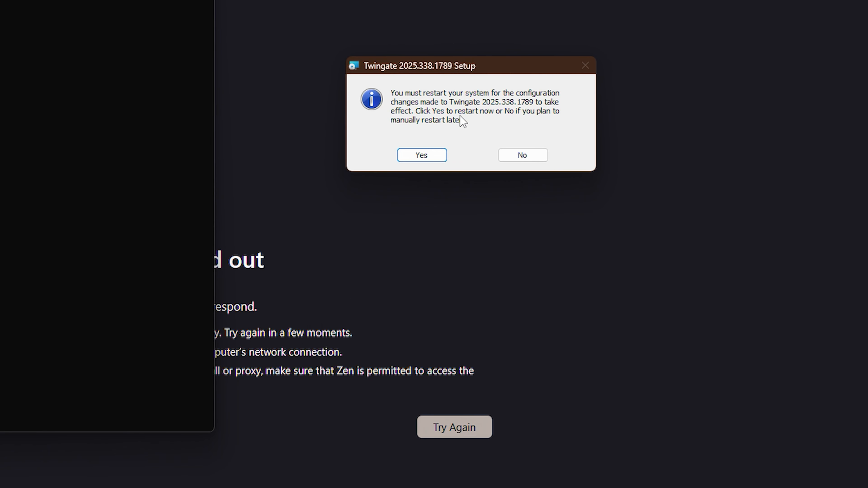
click(533, 158)
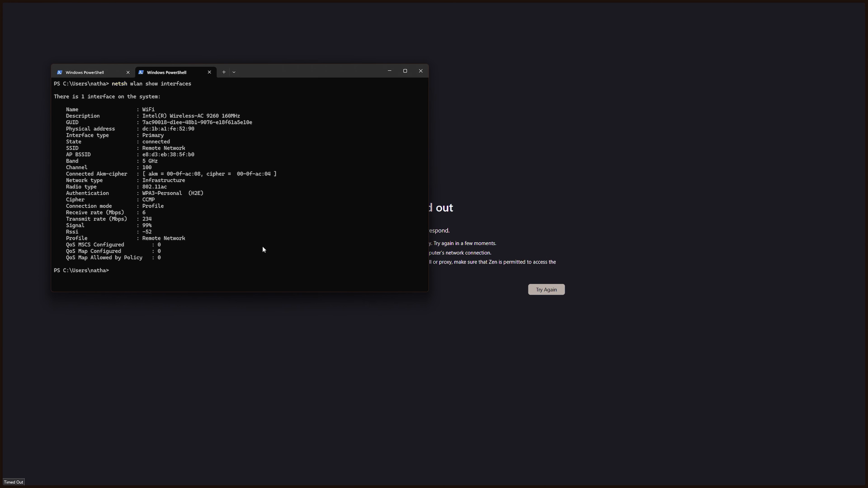
Return to the browser's timed-out page and look over its error message
click(30, 467)
drag(279, 181, 472, 290)
click(472, 290)
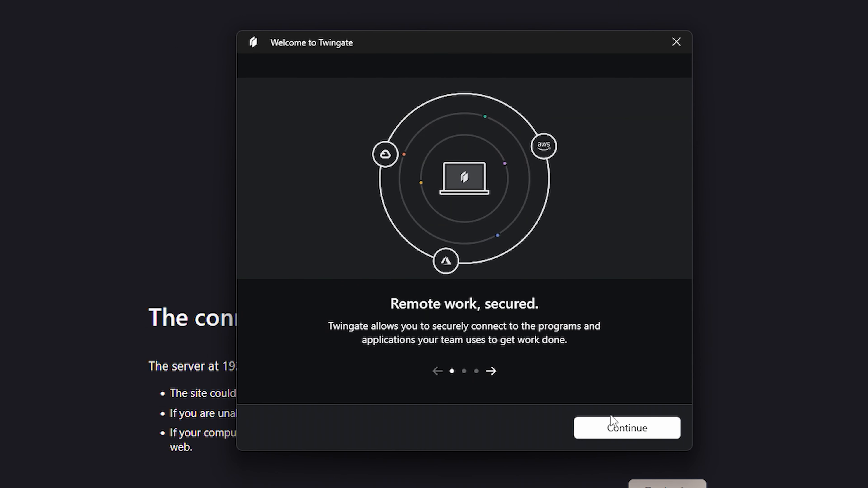
Join the nathsserveryt network in the Twingate client and authenticate with Google sign-in
click(618, 428)
click(492, 292)
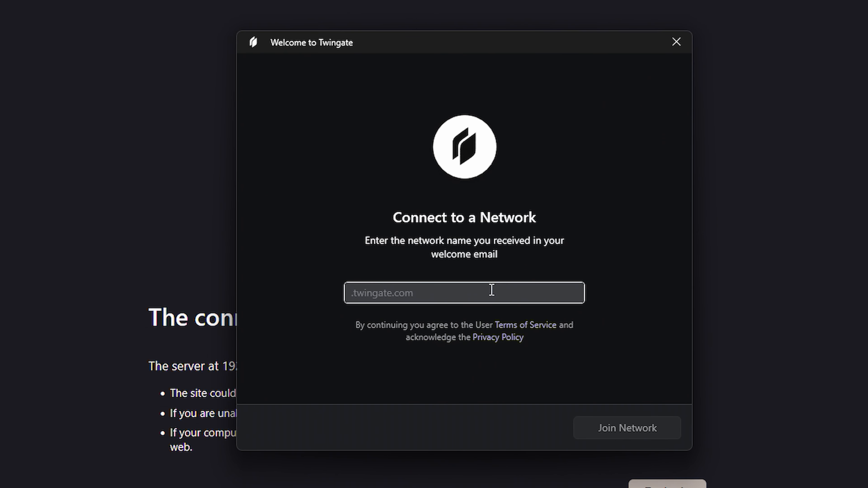
text(nathsserveryt)
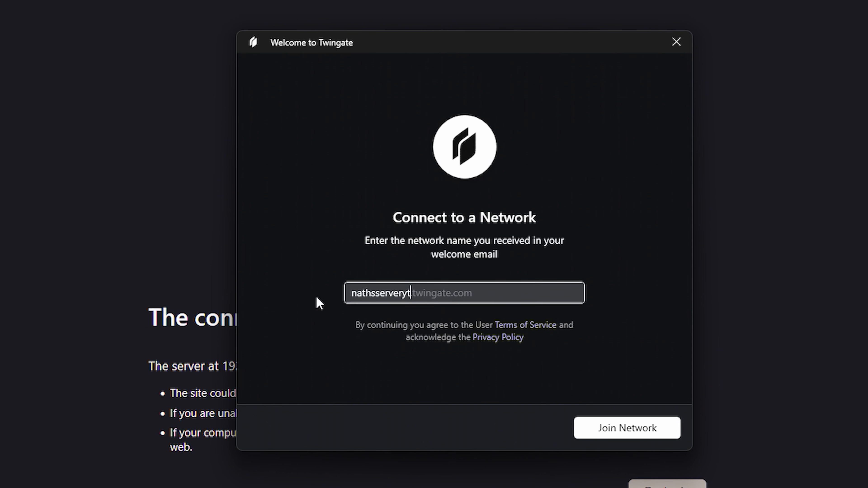
drag(446, 293, 551, 296)
click(648, 424)
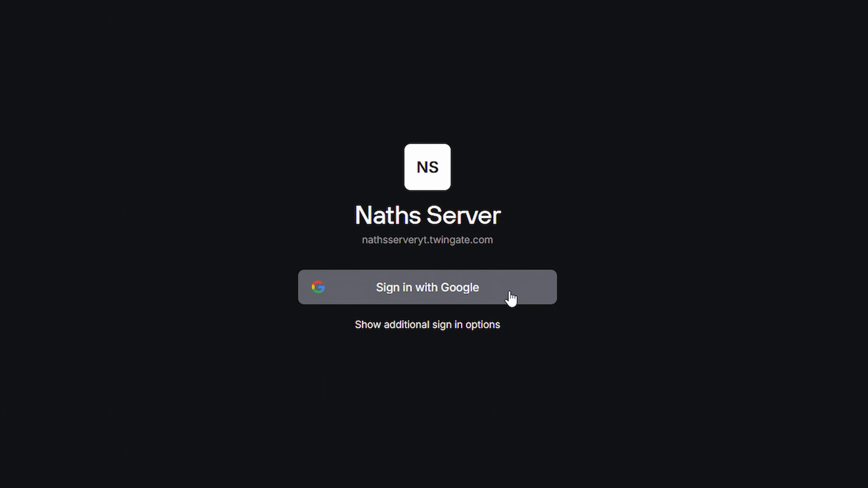
click(512, 299)
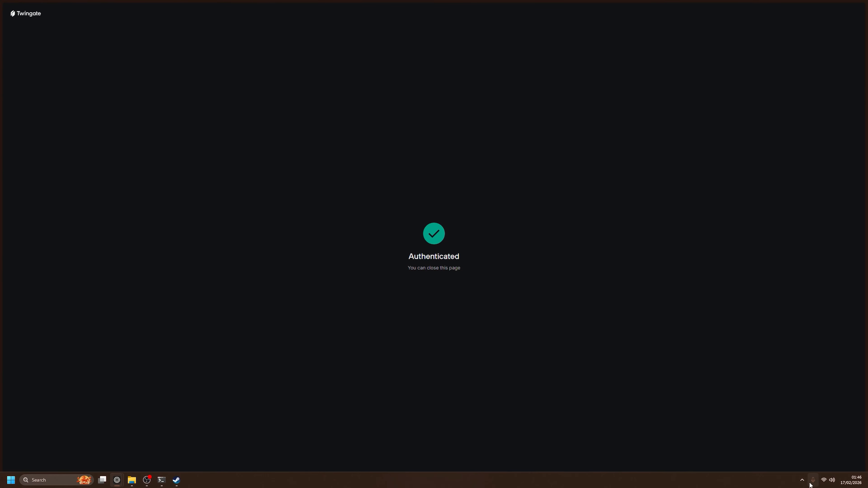
Inspect the Twingate tray menu's Machine 192.168.4.115 resource and its More submenu
click(802, 479)
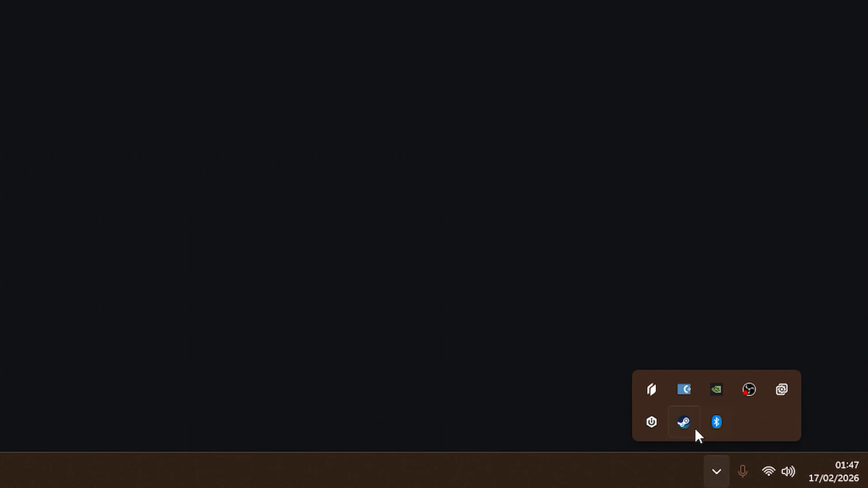
click(653, 392)
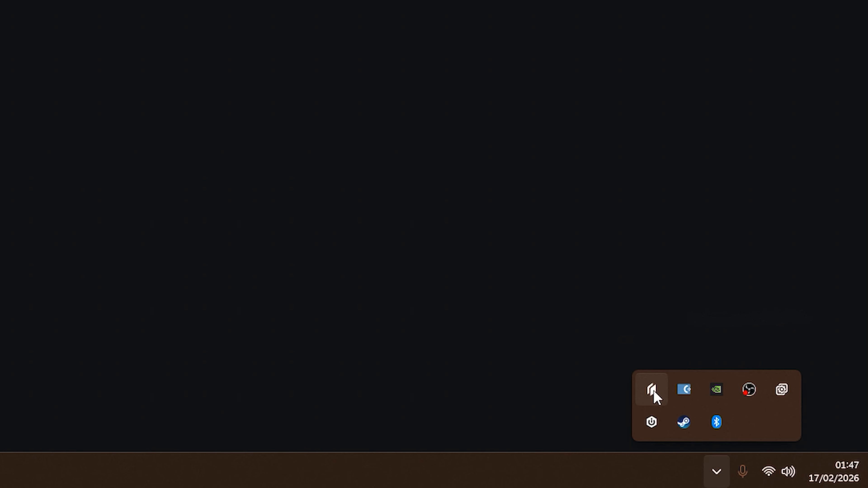
mouse_move(749, 241)
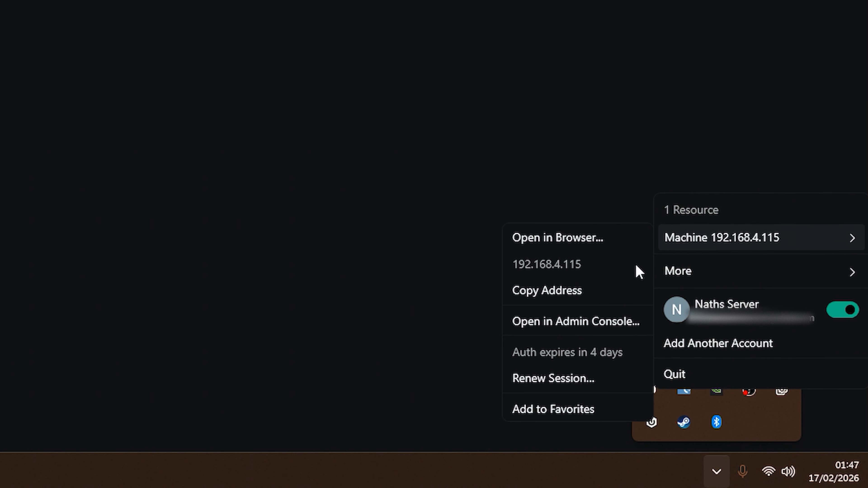
mouse_move(730, 267)
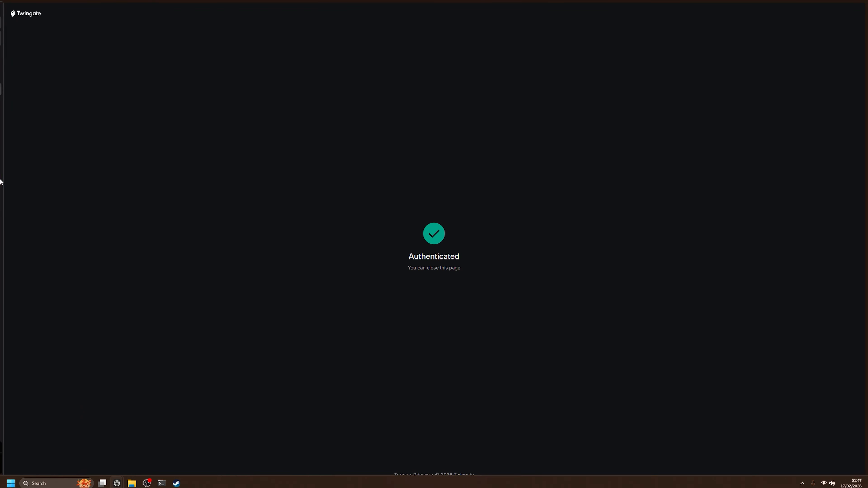
Rerun netsh wlan show interfaces in PowerShell to confirm the Remote Network Wi-Fi
mouse_move(0, 180)
mouse_move(102, 484)
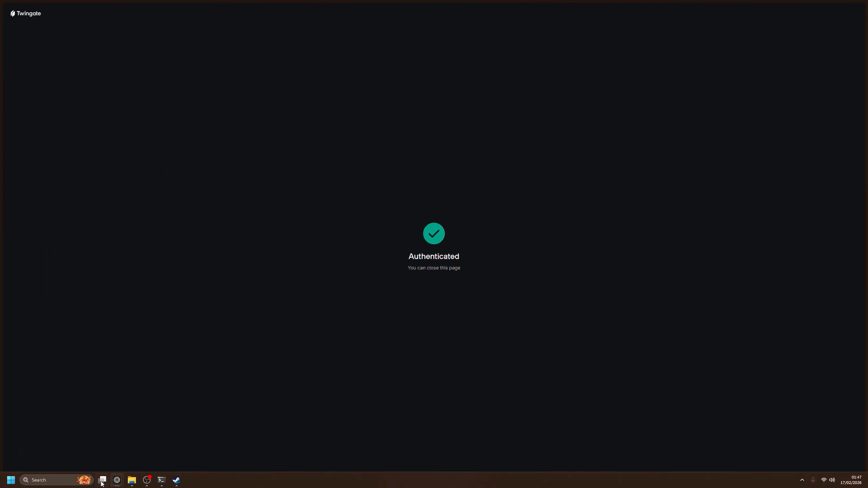
mouse_move(163, 481)
click(191, 438)
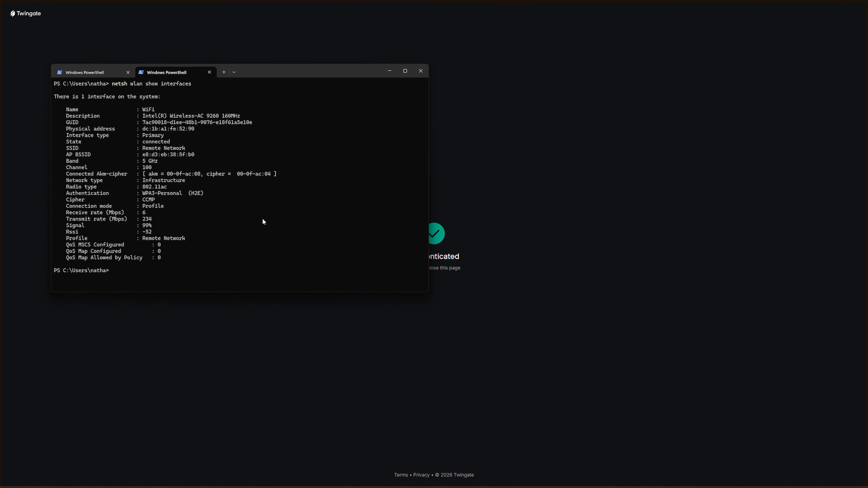
key(Up)
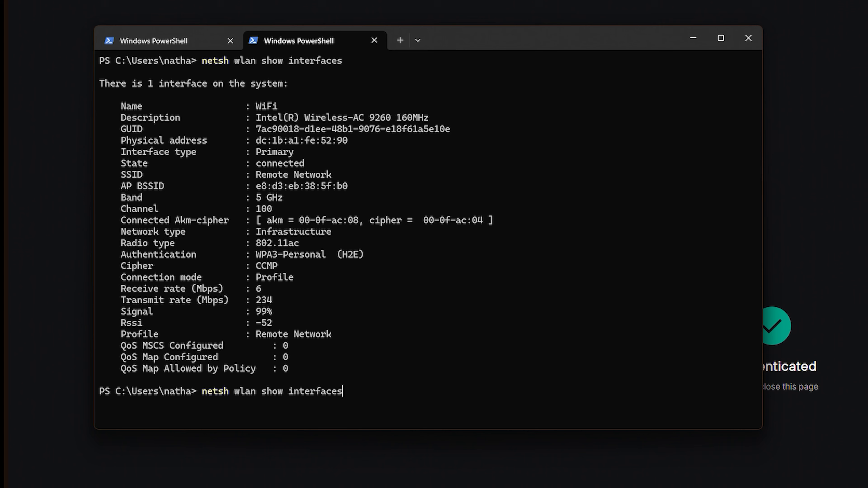
key(Return)
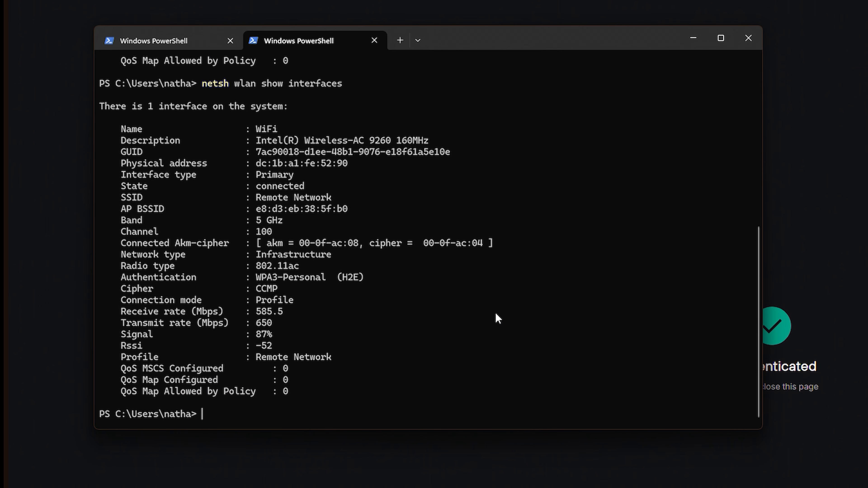
drag(261, 198, 325, 196)
click(326, 198)
click(808, 205)
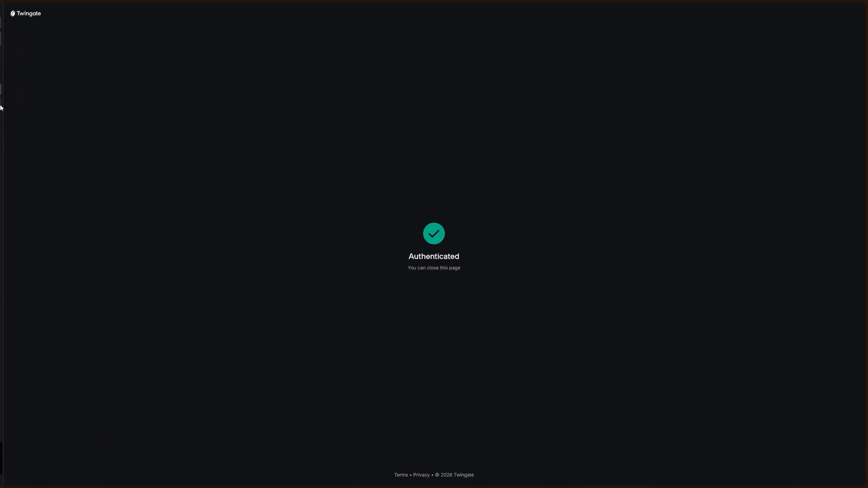
mouse_move(1, 107)
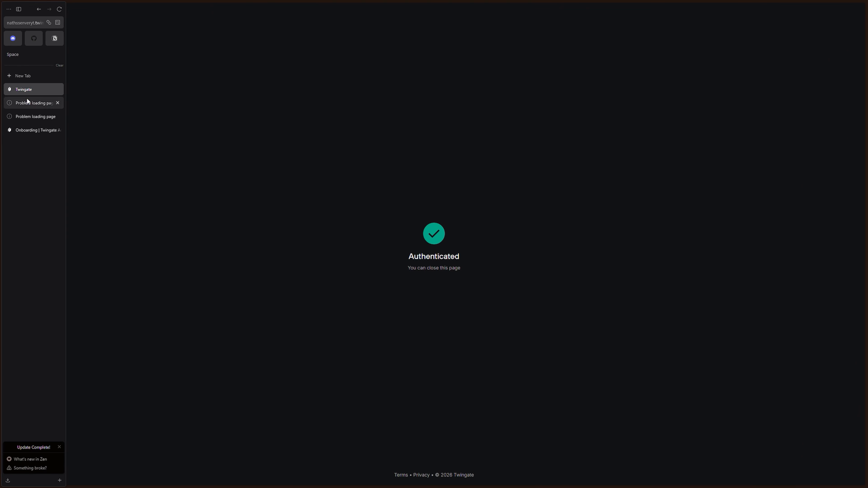
click(27, 101)
click(48, 26)
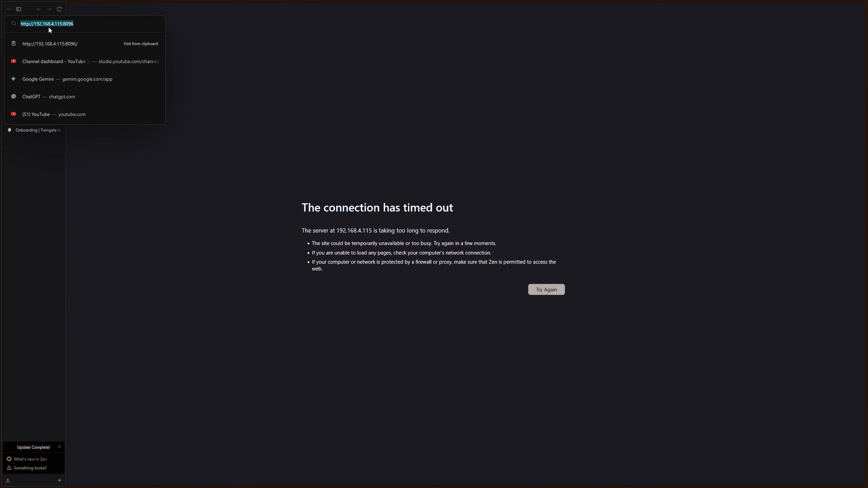
click(105, 39)
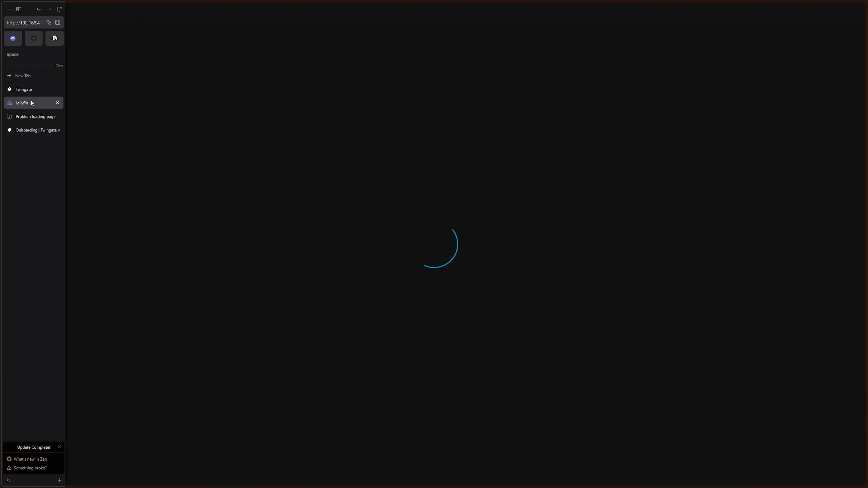
mouse_move(11, 132)
click(29, 117)
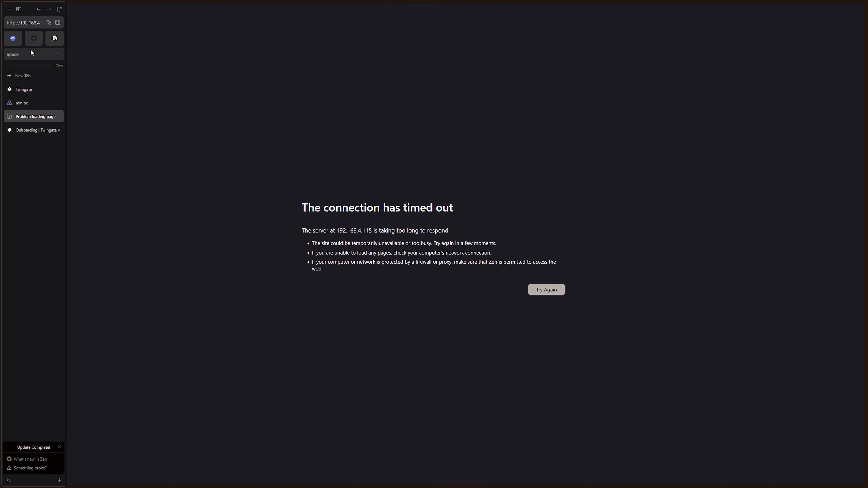
click(30, 24)
click(90, 38)
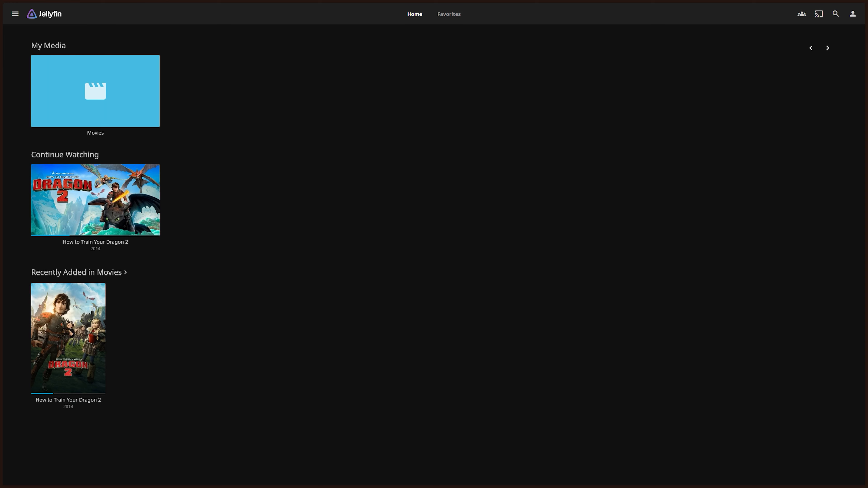
Review the connected Wi-Fi SSID in the PowerShell output
key(alt+Tab)
scroll(244, 202, up, 9)
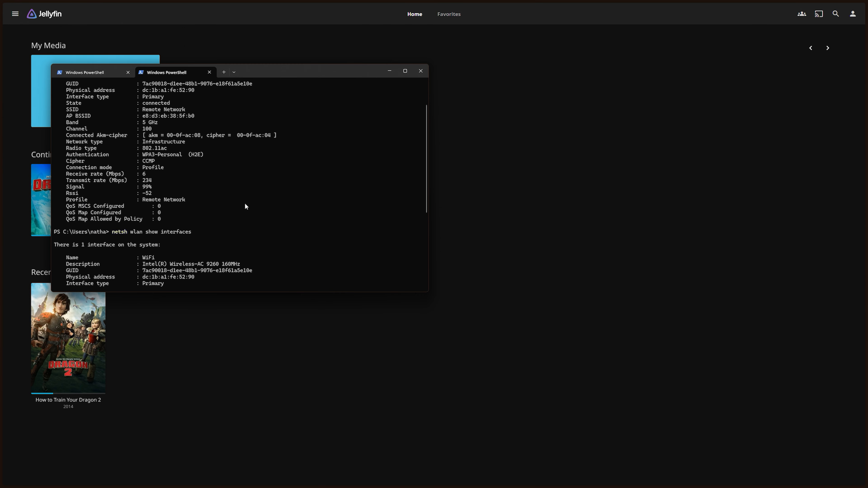
drag(137, 148, 191, 170)
click(183, 145)
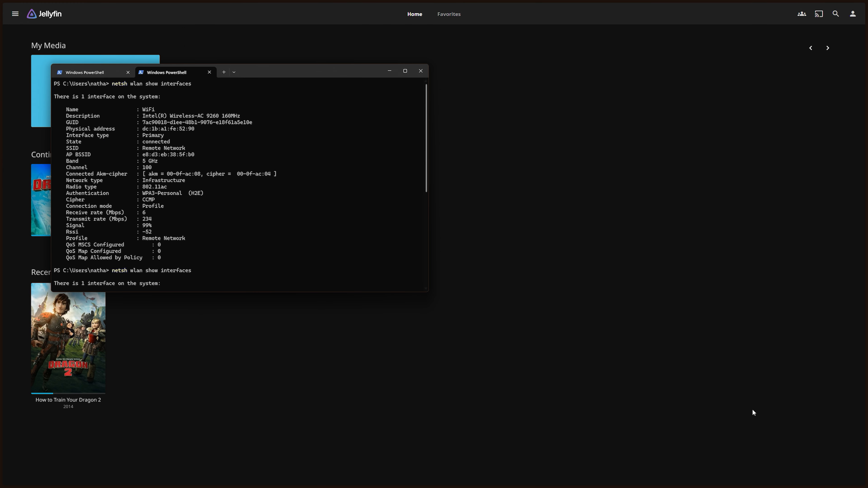
Reload the Jellyfin home page to confirm the Movies library loads remotely
click(809, 481)
click(802, 481)
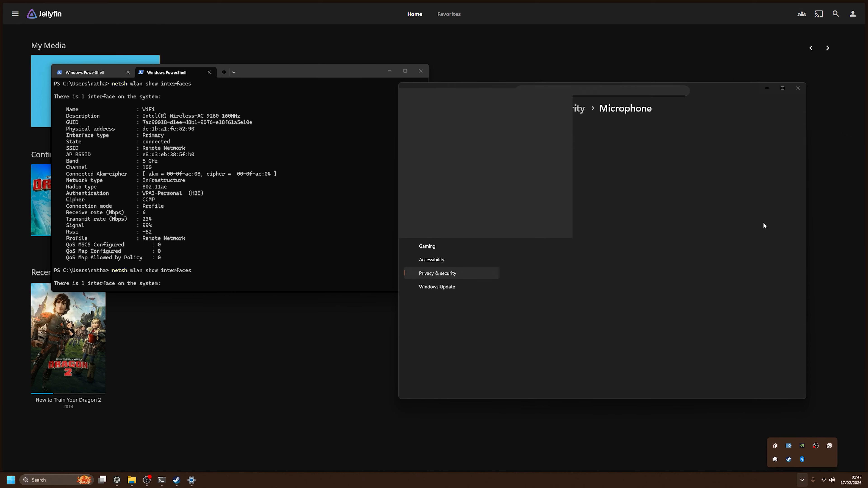
click(797, 88)
right_click(775, 446)
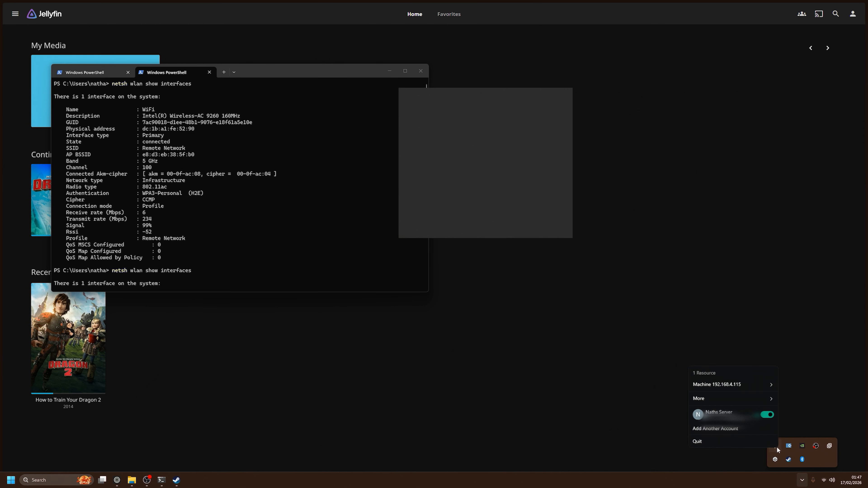
click(478, 301)
mouse_move(32, 28)
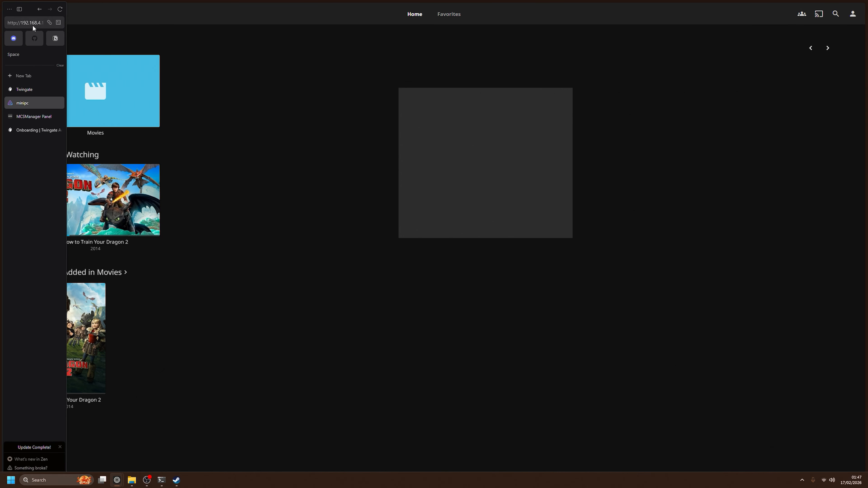
click(58, 10)
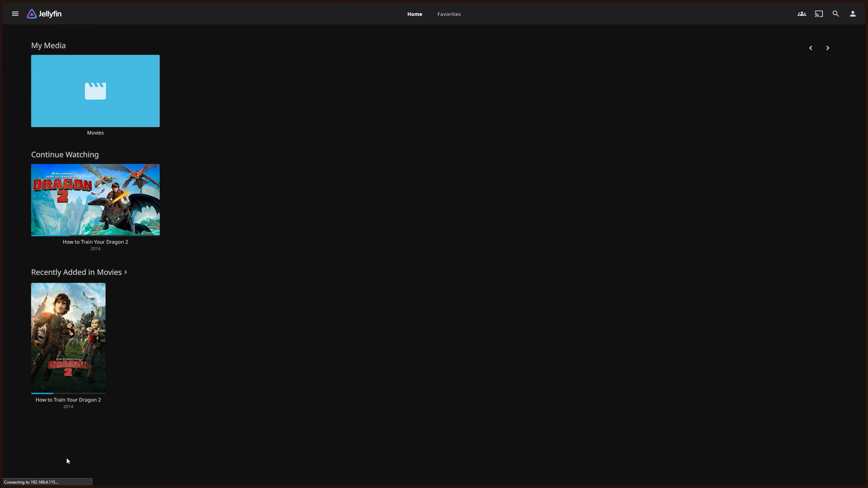
Turn the Twingate network back on from the tray menu and open the admin console
mouse_move(761, 481)
click(802, 480)
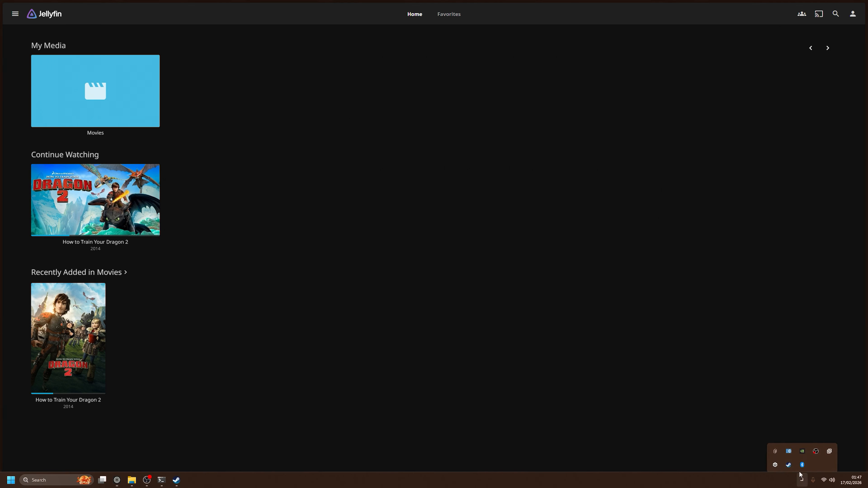
right_click(776, 448)
click(855, 412)
click(796, 323)
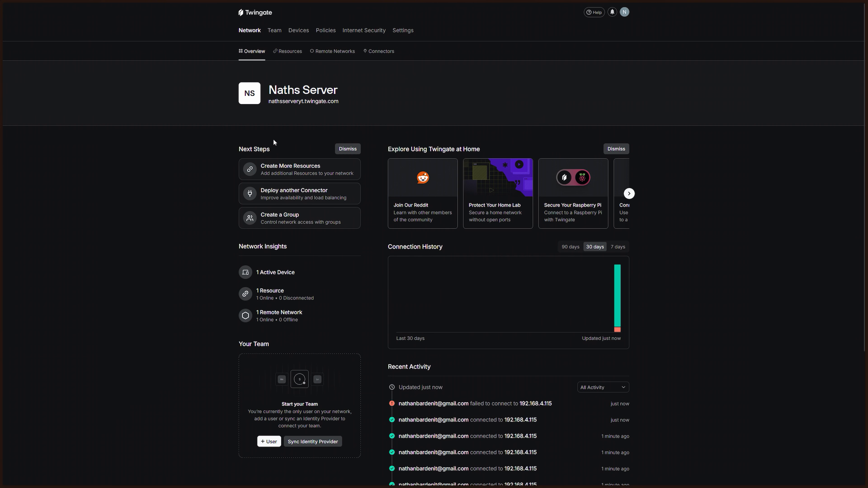
Inspect Machine 192.168.4.115's TCP and UDP port restrictions, closing without changes
click(294, 173)
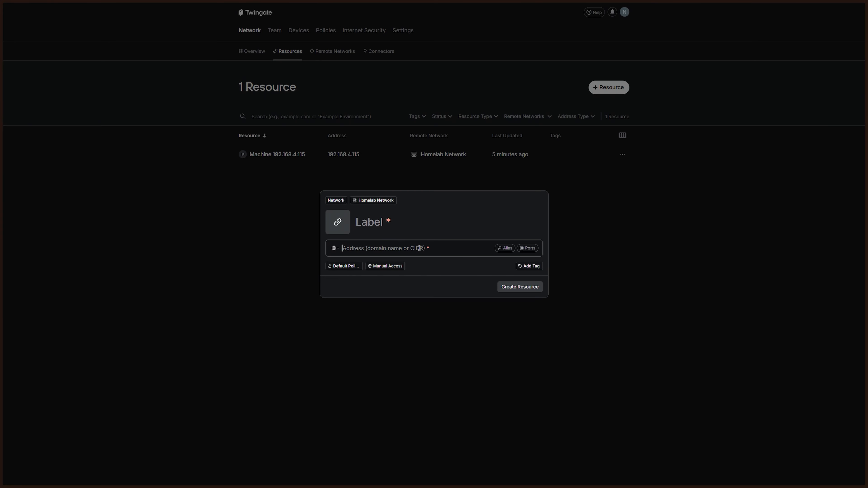
click(574, 232)
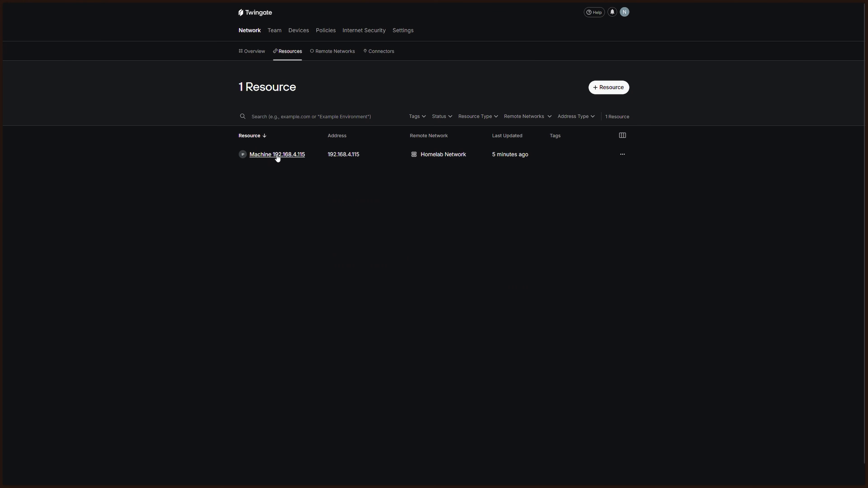
click(622, 155)
click(602, 171)
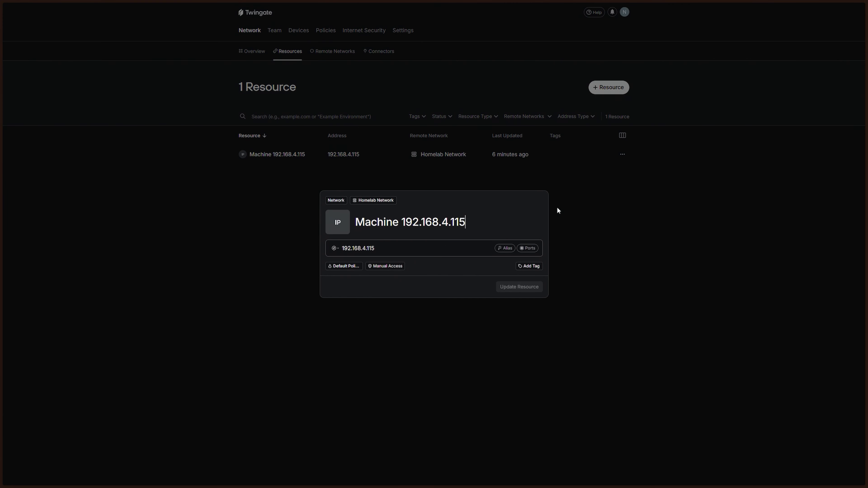
click(528, 248)
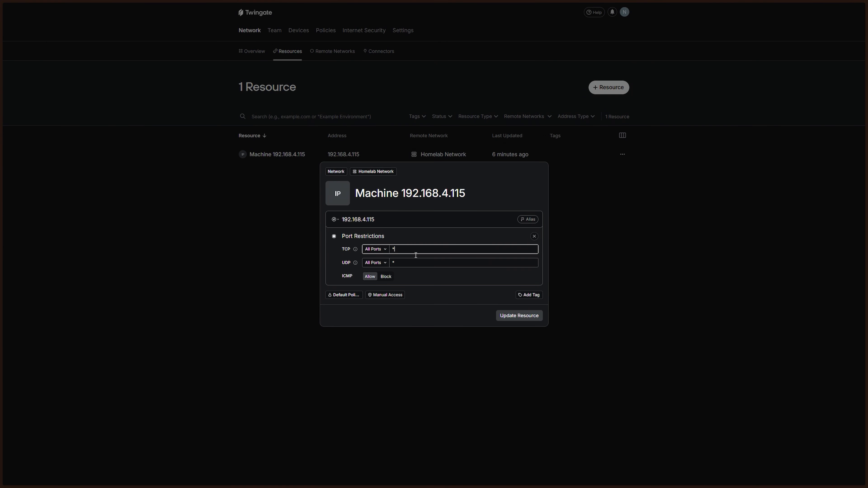
click(421, 263)
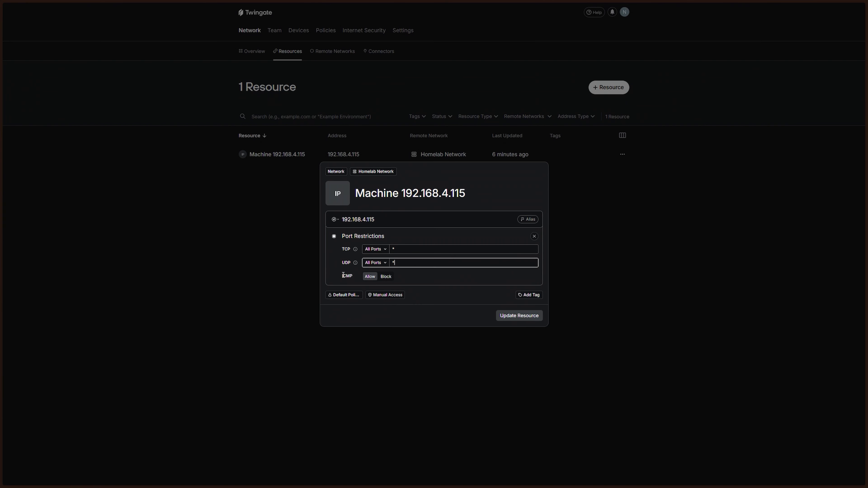
drag(343, 275, 360, 278)
click(406, 288)
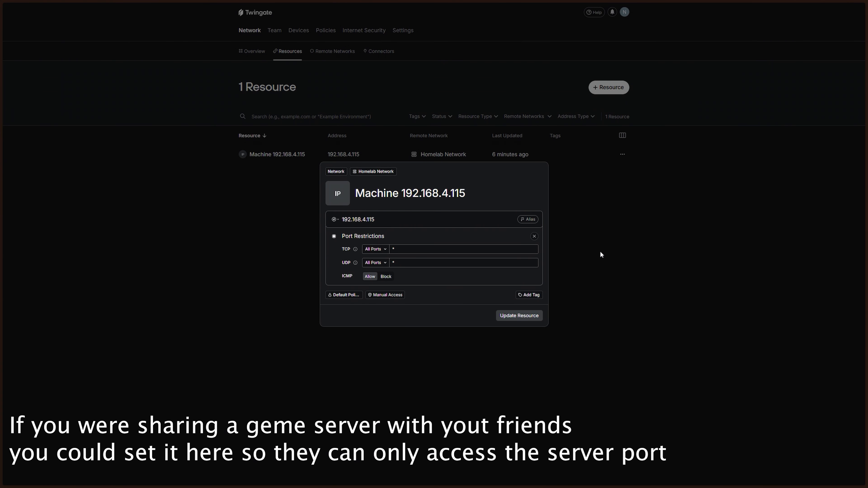
click(603, 228)
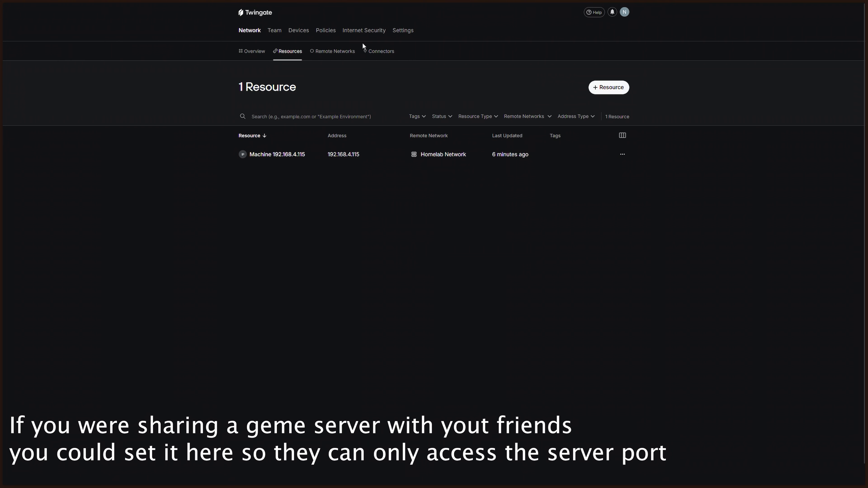
View the Remote Networks and Connectors lists, then switch to the MCSManager Terraria terminal
click(338, 51)
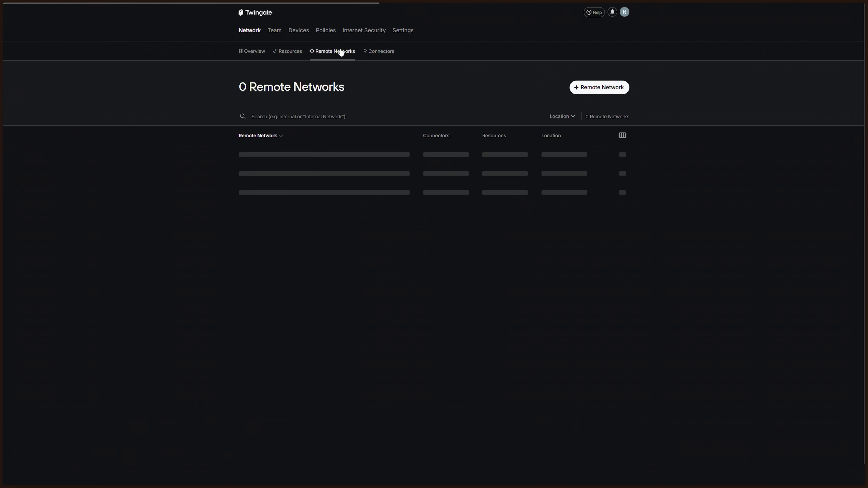
click(371, 58)
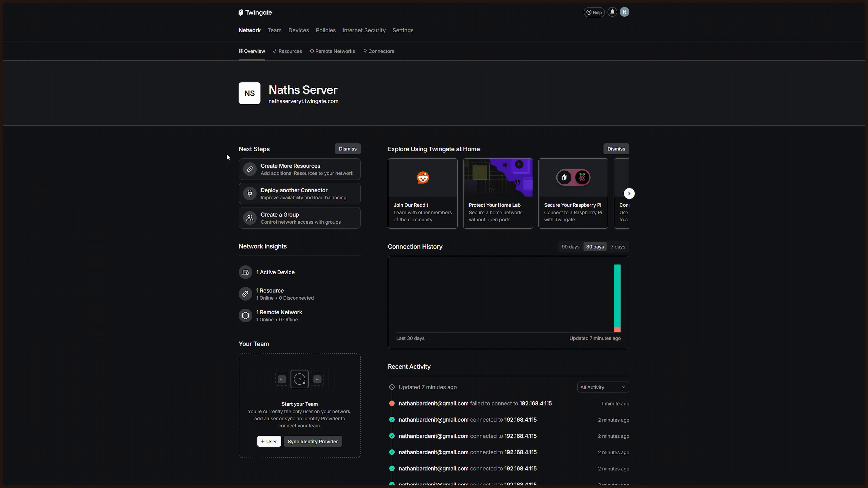
click(34, 116)
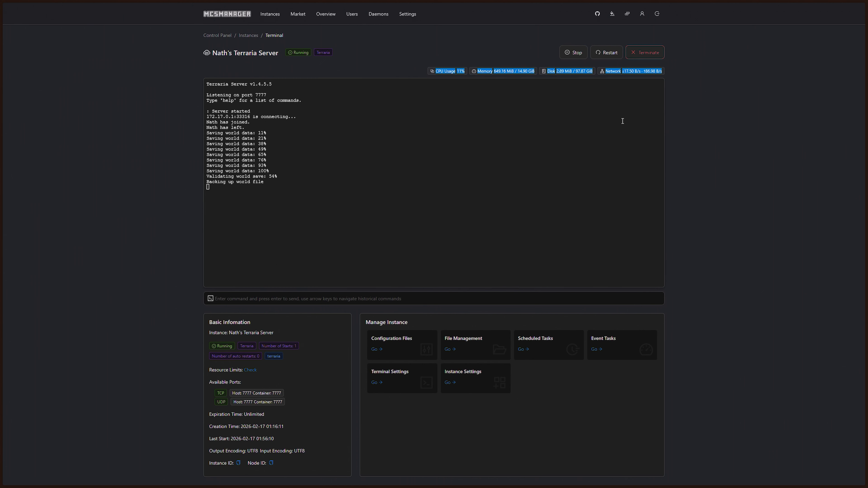
Rerun netsh wlan show interfaces to confirm the PC is on Remote Network
mouse_move(161, 480)
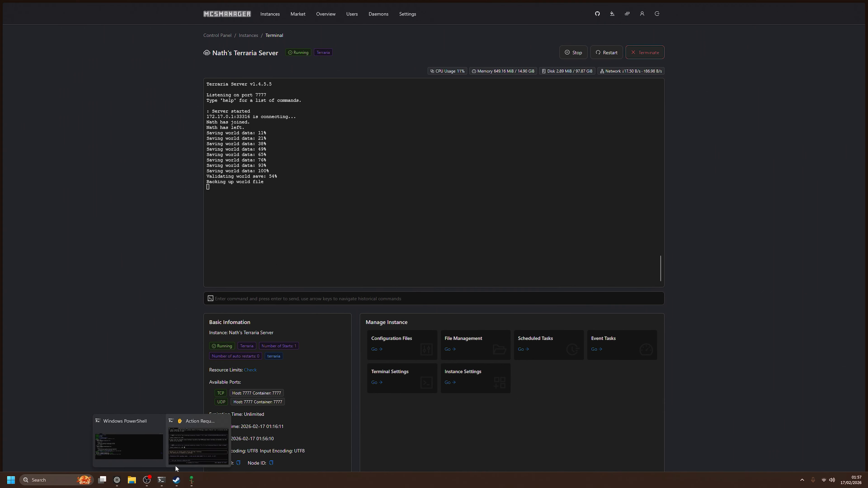
click(184, 419)
click(142, 81)
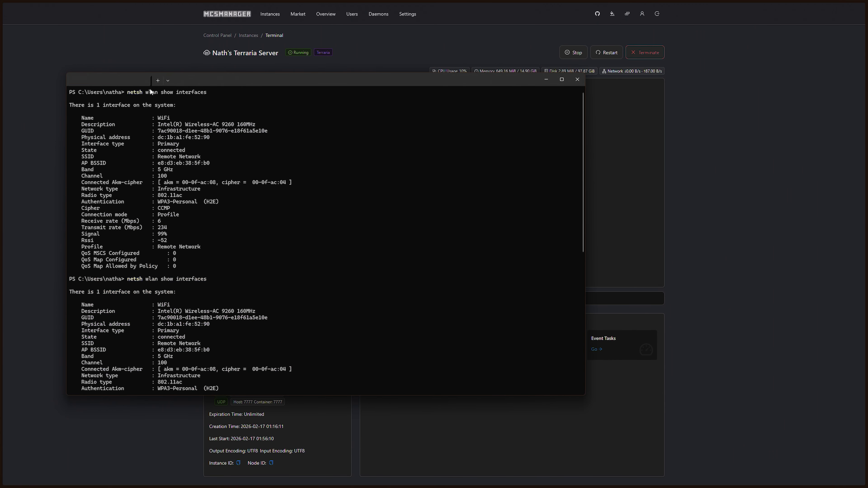
scroll(224, 313, down, 9)
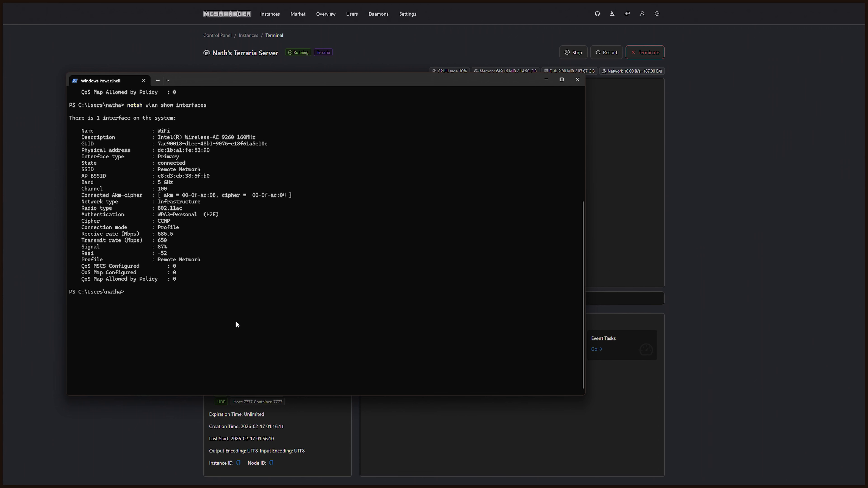
key(Up)
key(Return)
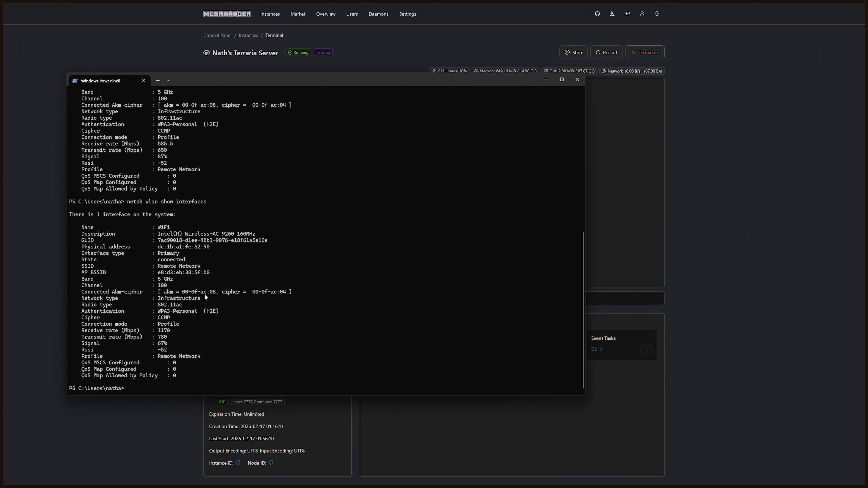
mouse_move(155, 266)
mouse_down()
mouse_move(212, 269)
mouse_move(157, 269)
mouse_up()
Switch from the server page to the Terraria game window
click(420, 272)
click(733, 224)
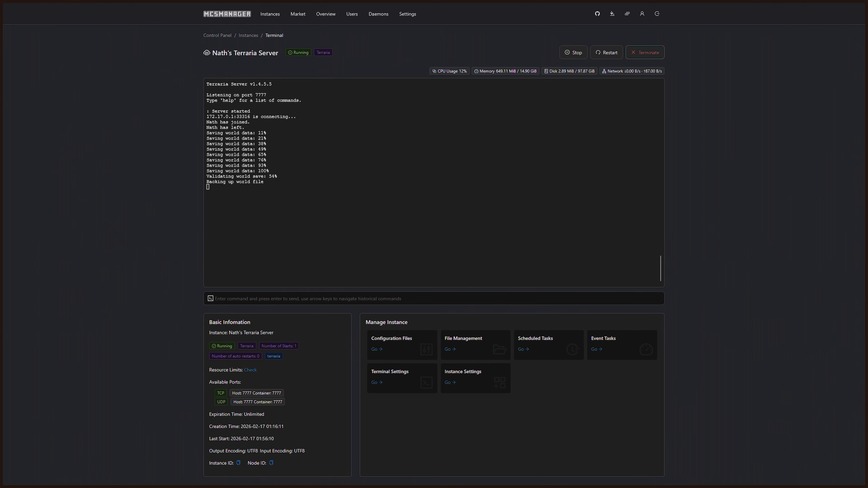
key(alt+Tab)
Join the saved home server world via IP and walk the character around
click(642, 215)
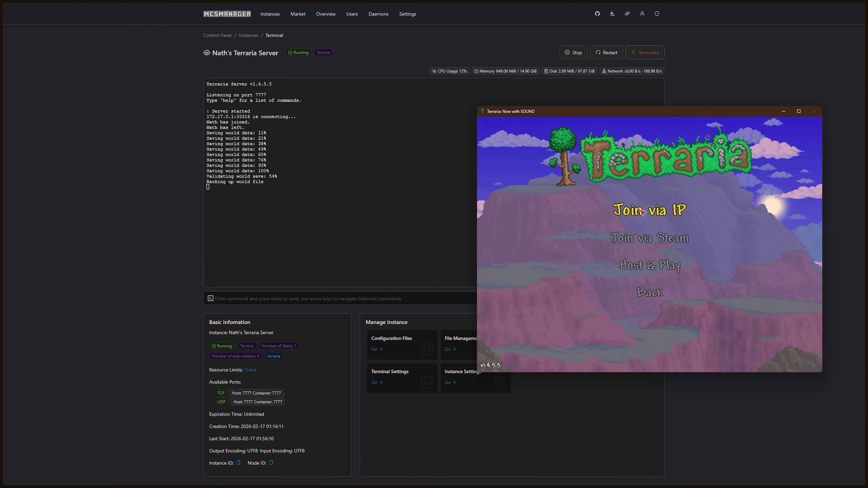
click(642, 213)
click(651, 215)
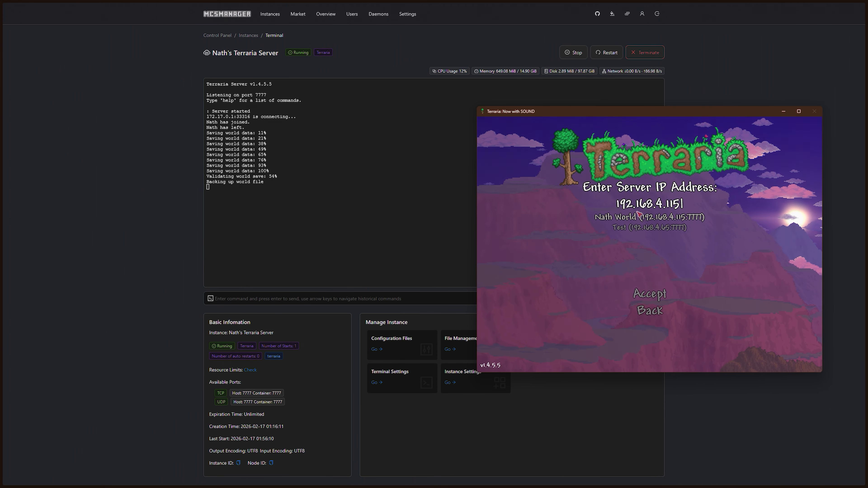
click(659, 218)
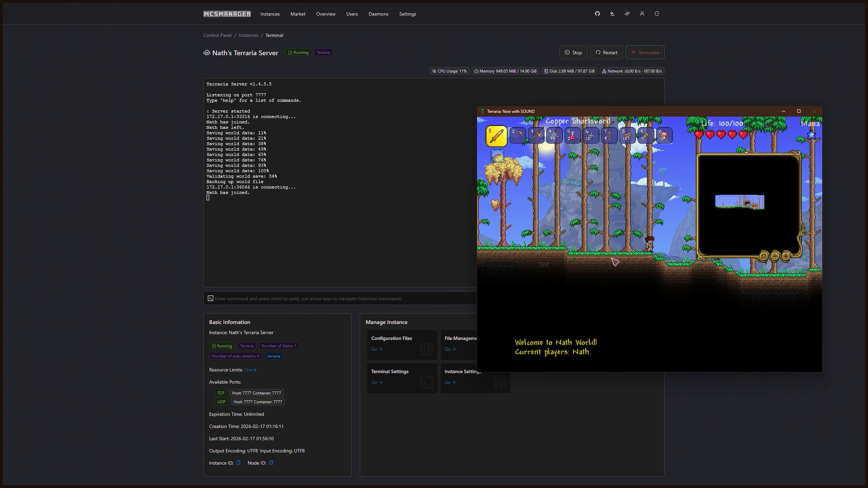
key(a)
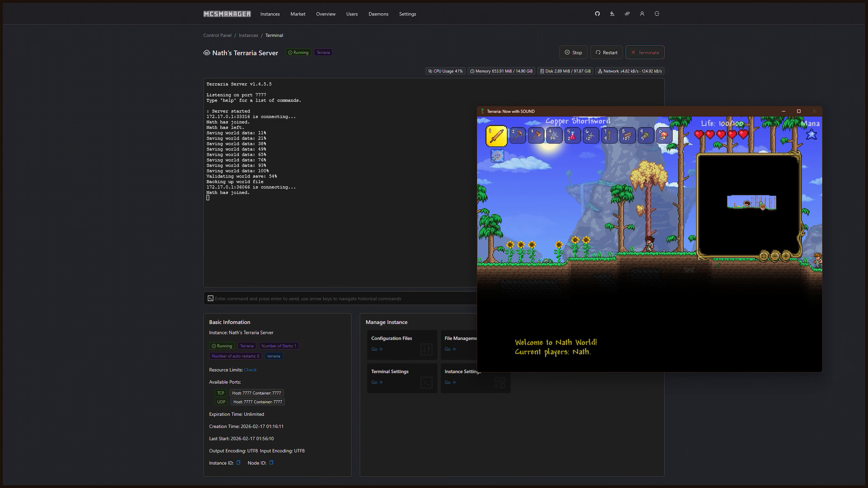
Switch Naths Server off in the Twingate tray menu and cancel the stalled connection
click(801, 480)
click(775, 445)
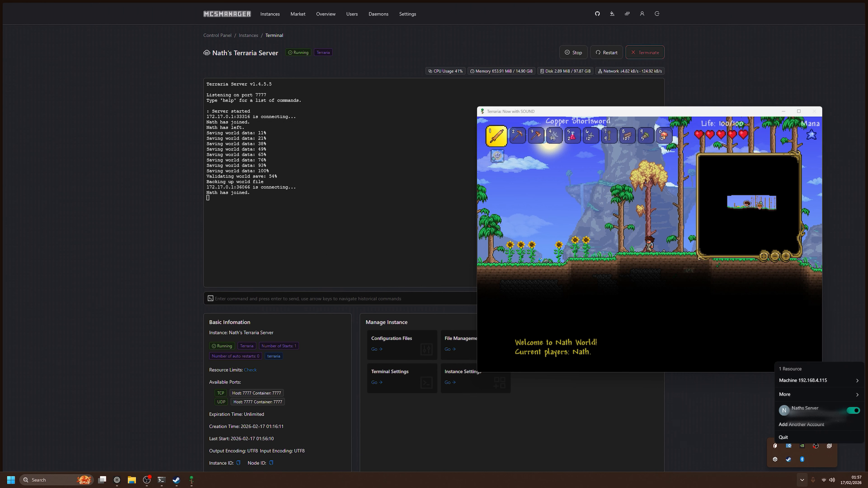
click(852, 410)
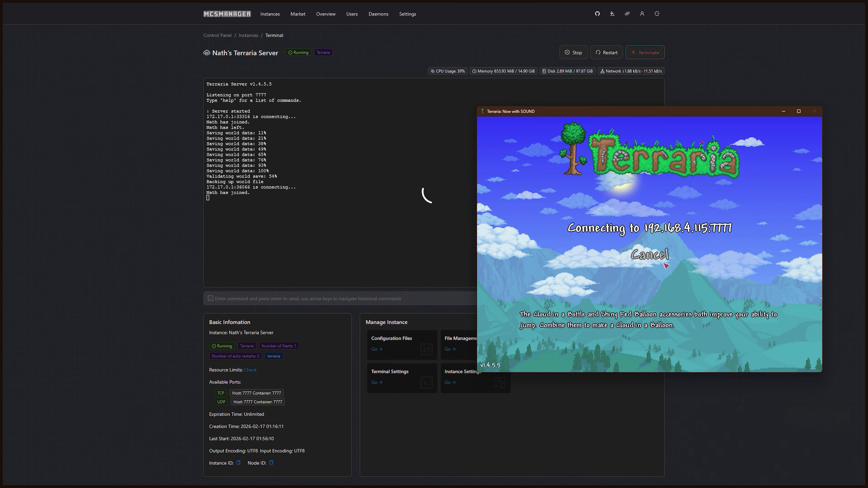
click(802, 480)
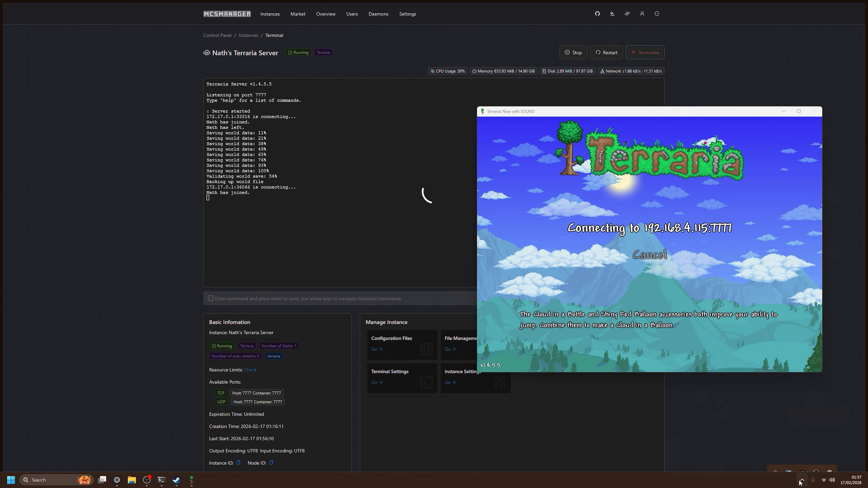
right_click(780, 448)
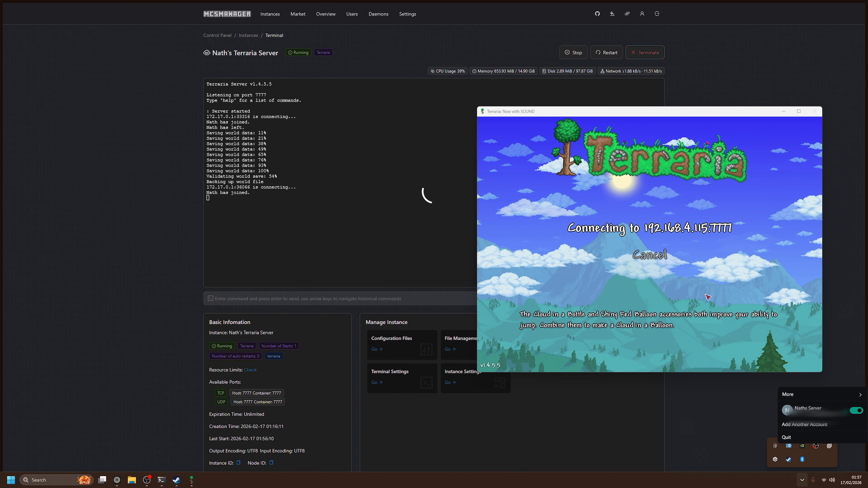
click(654, 255)
Retry Join via IP, dismiss the already-connected error, and return to the server terminal
click(635, 219)
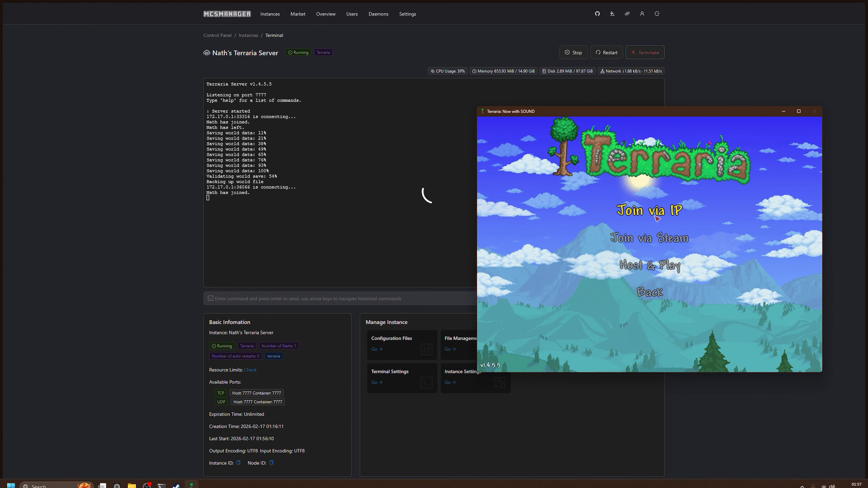
click(627, 211)
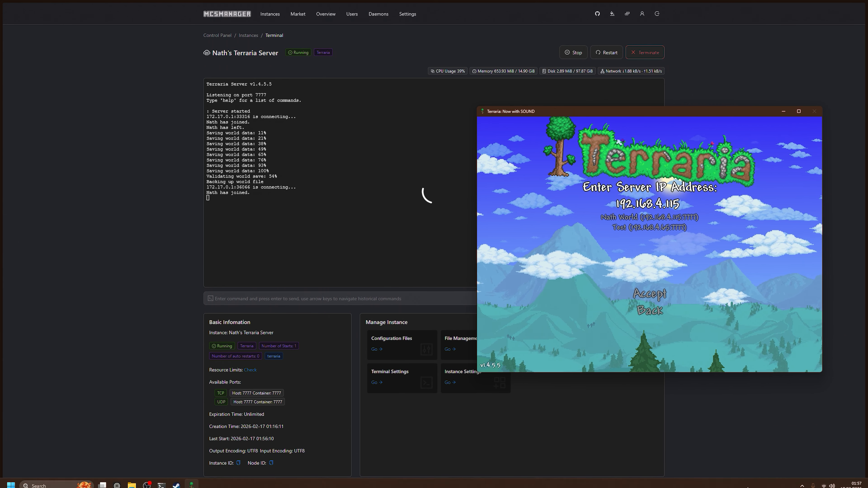
click(802, 479)
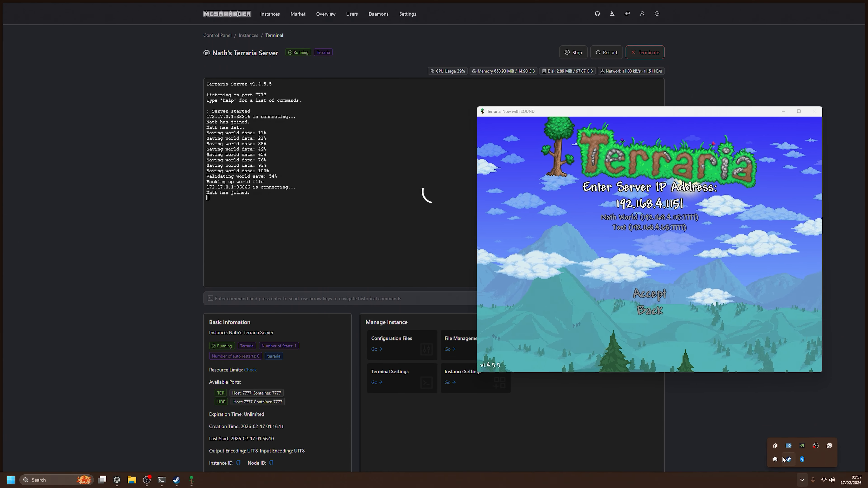
click(665, 217)
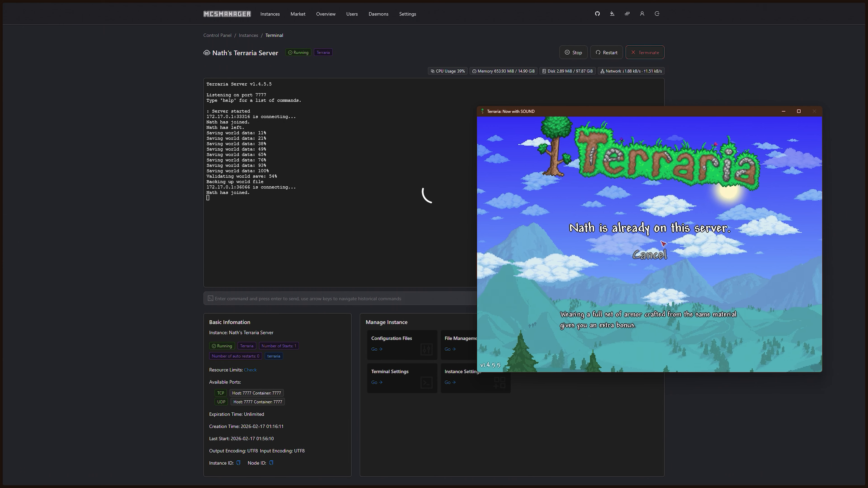
click(649, 255)
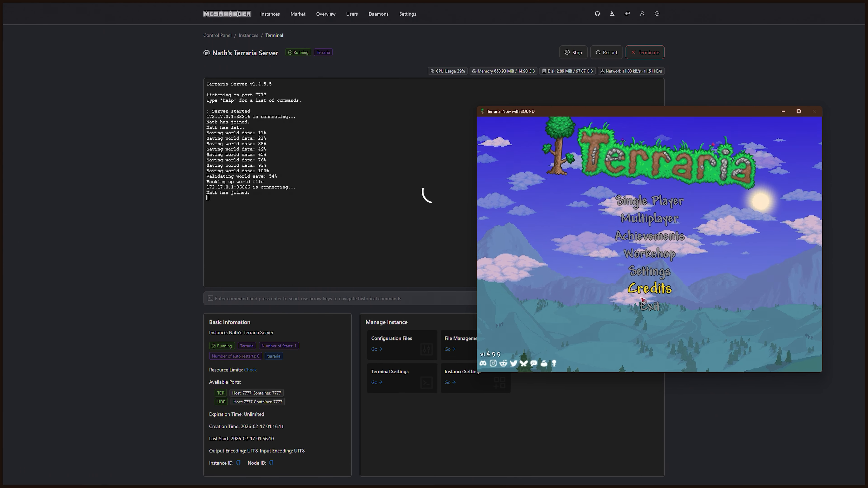
click(279, 301)
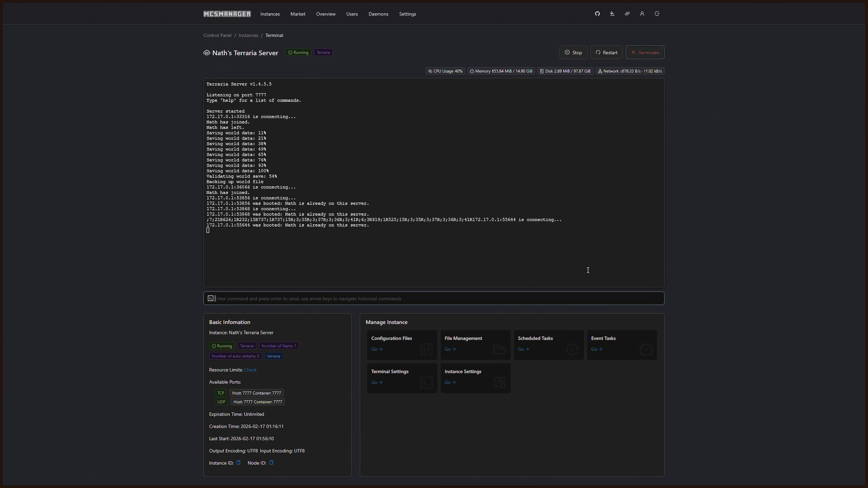
Switch to the Twingate tab showing the Naths Server overview
click(21, 129)
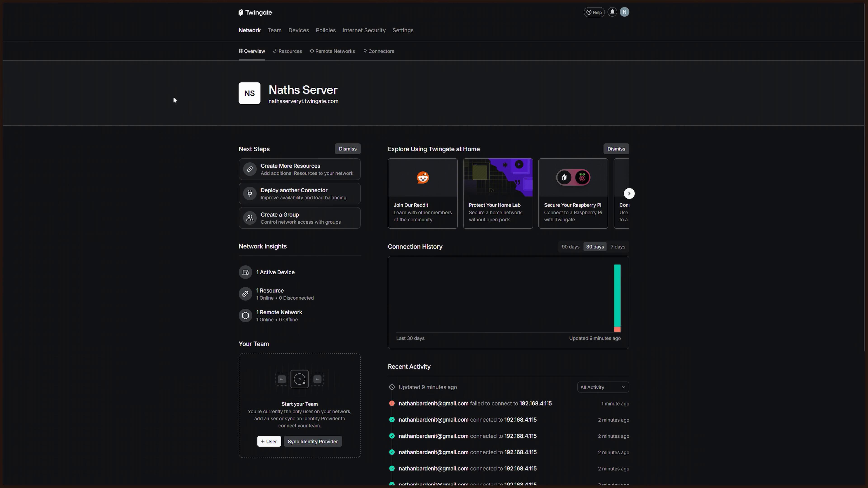
Create an On Premise remote network named 'test'
click(369, 59)
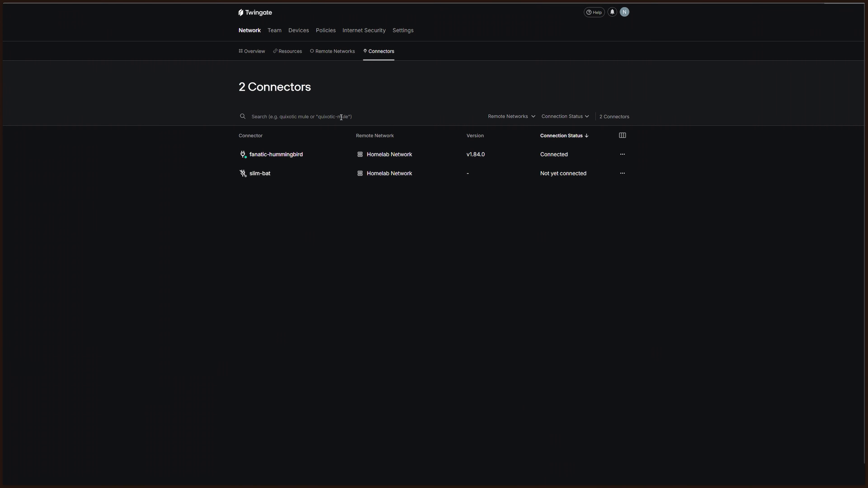
click(331, 55)
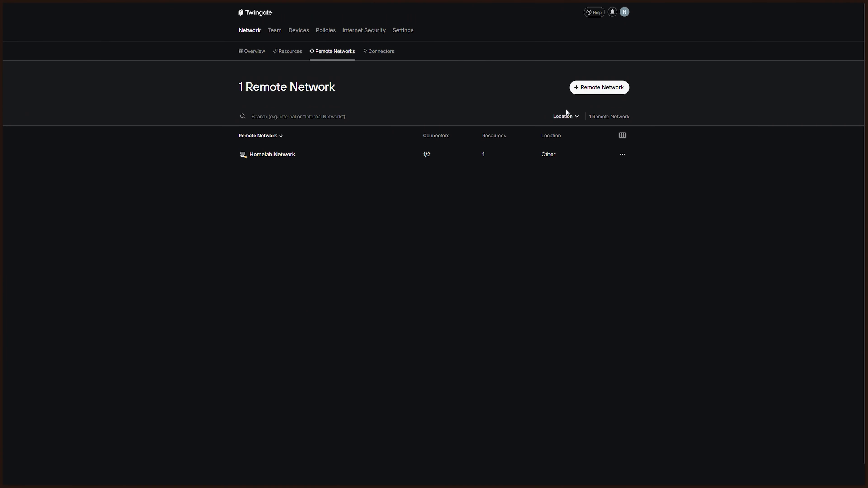
click(586, 87)
click(427, 230)
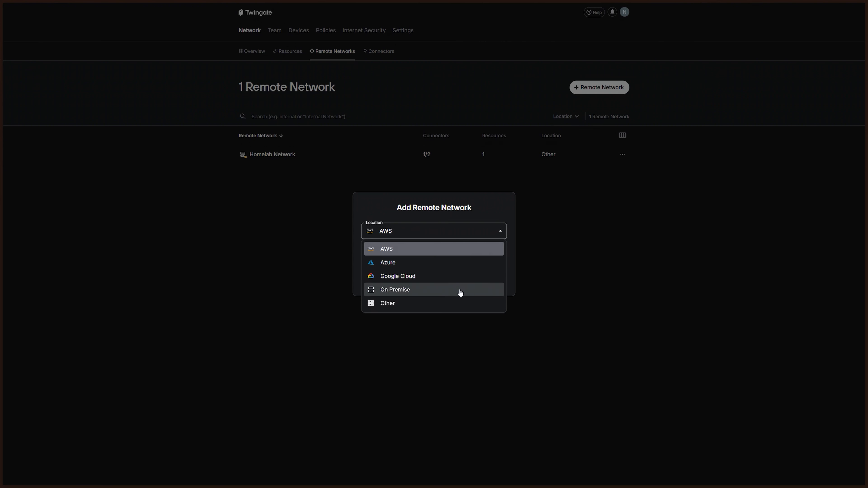
click(443, 290)
click(419, 257)
text(test)
click(407, 280)
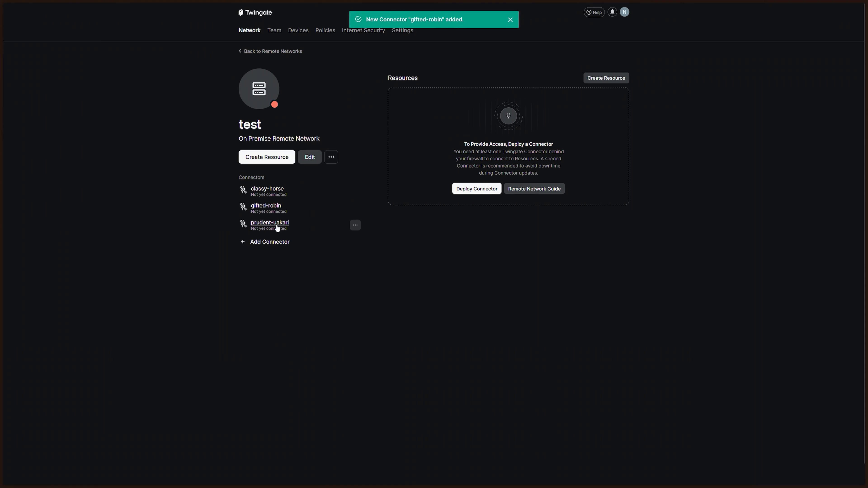
Show the Docker deployment steps for the new gifted-robin connector
click(268, 207)
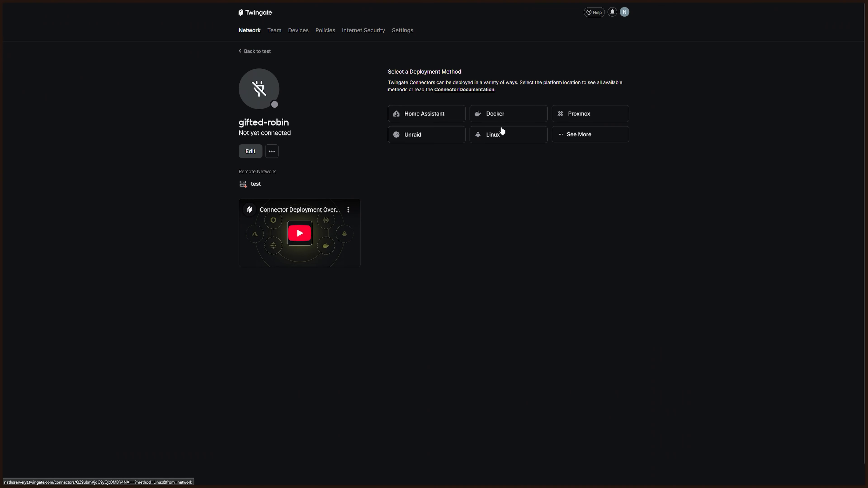
click(510, 117)
scroll(451, 254, down, 3)
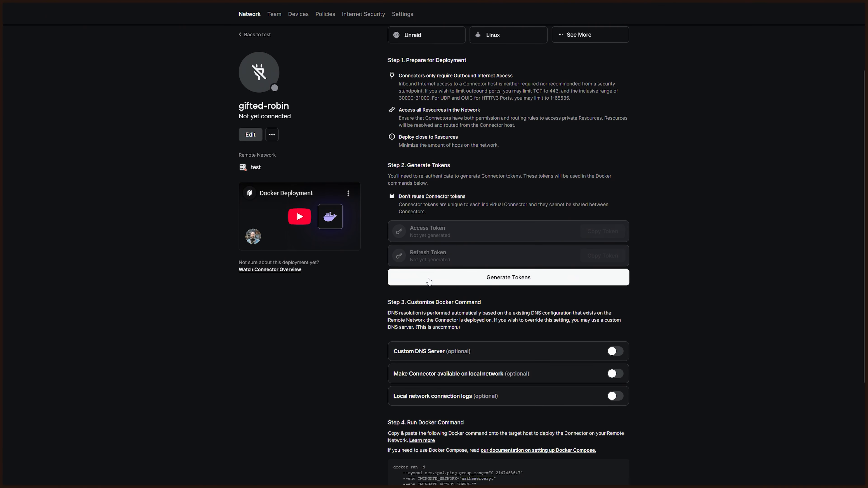